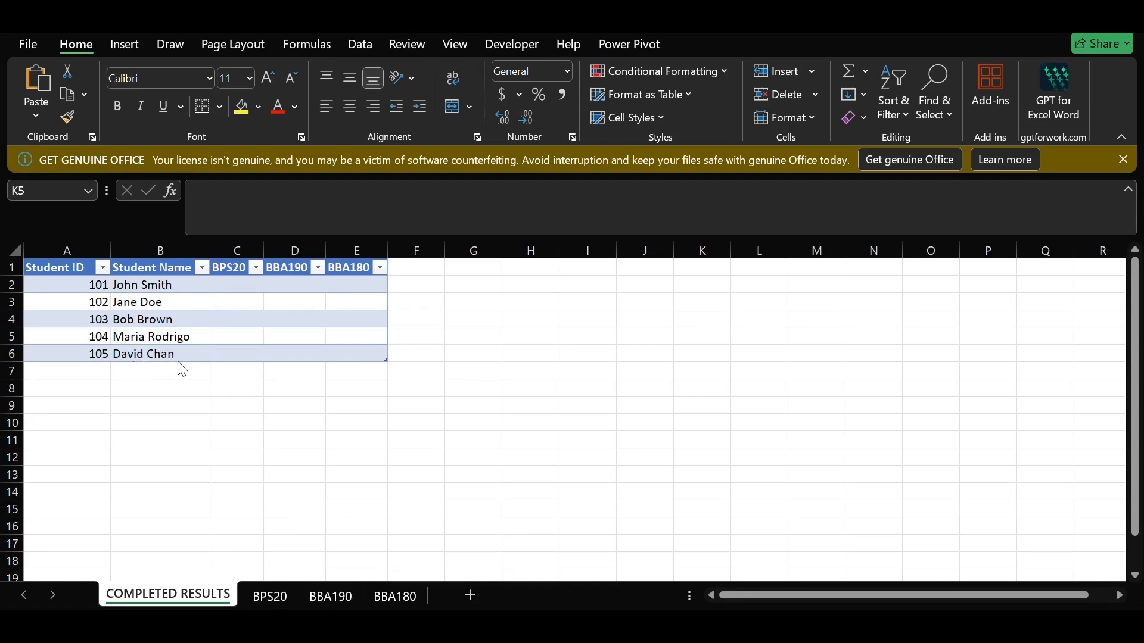
- Examine the student results on the BPS20, BBA190 and BBA180 sheets and return to the COMPLETED RESULTS sheet
{"action": "left_click", "coordinate": [265, 590]}
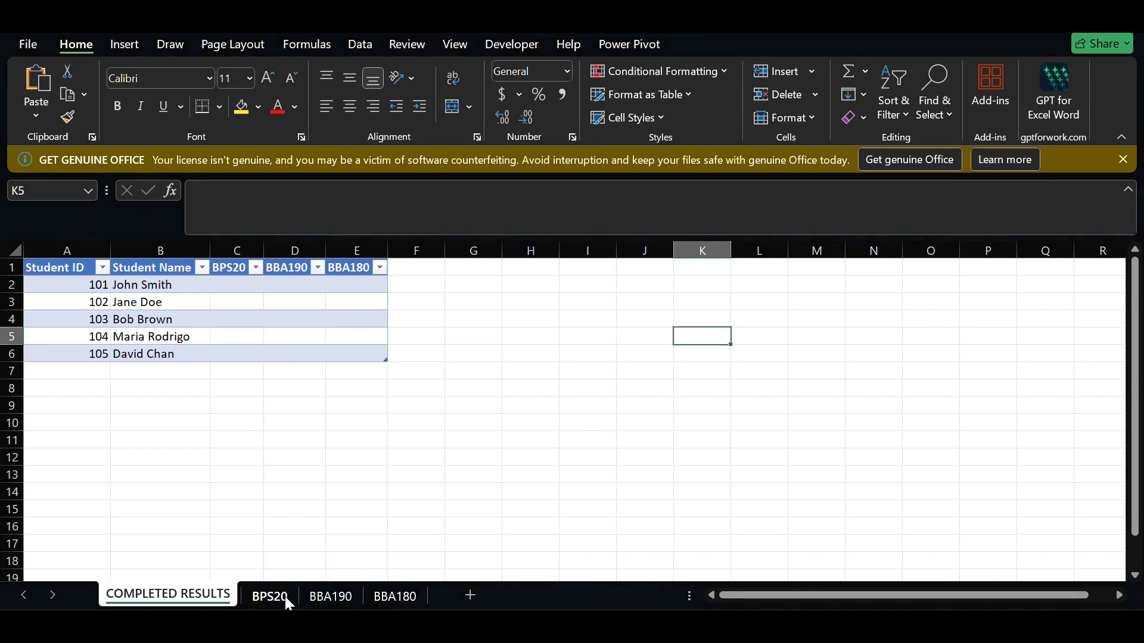
{"action": "left_click", "coordinate": [285, 595]}
{"action": "left_click", "coordinate": [320, 599]}
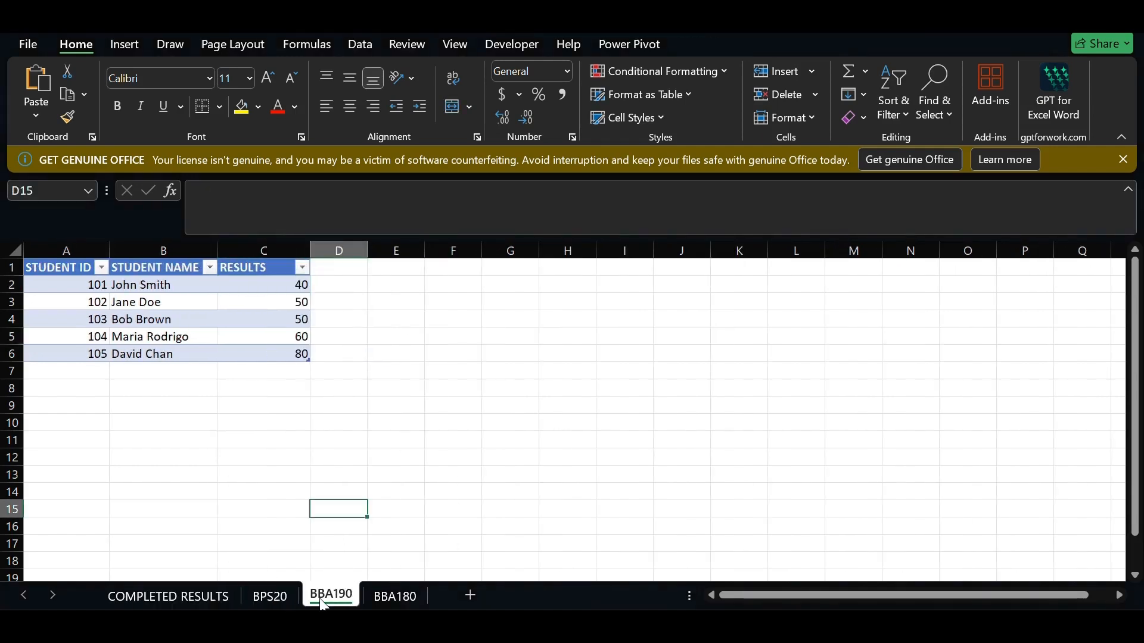
{"action": "left_click", "coordinate": [391, 598]}
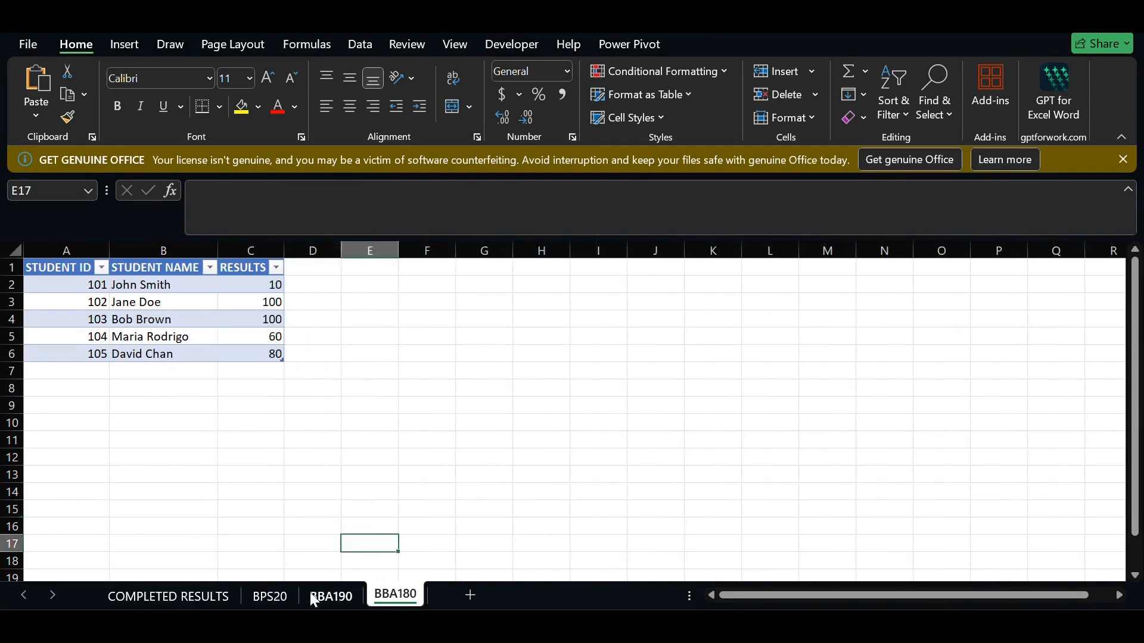
{"action": "left_click", "coordinate": [287, 593]}
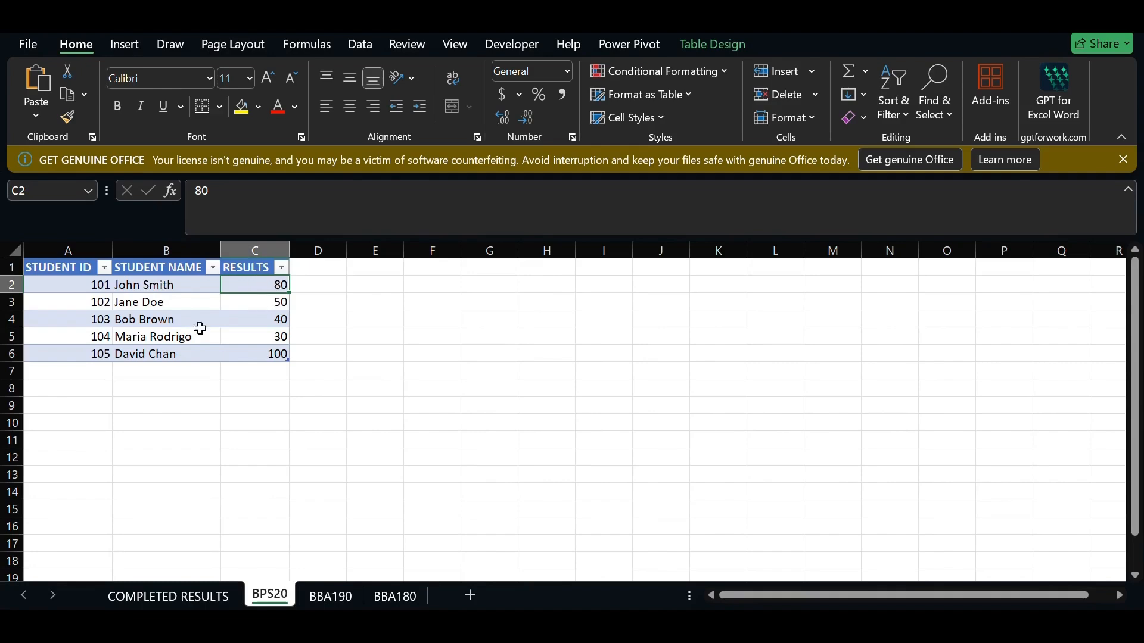
{"action": "left_click", "coordinate": [156, 306]}
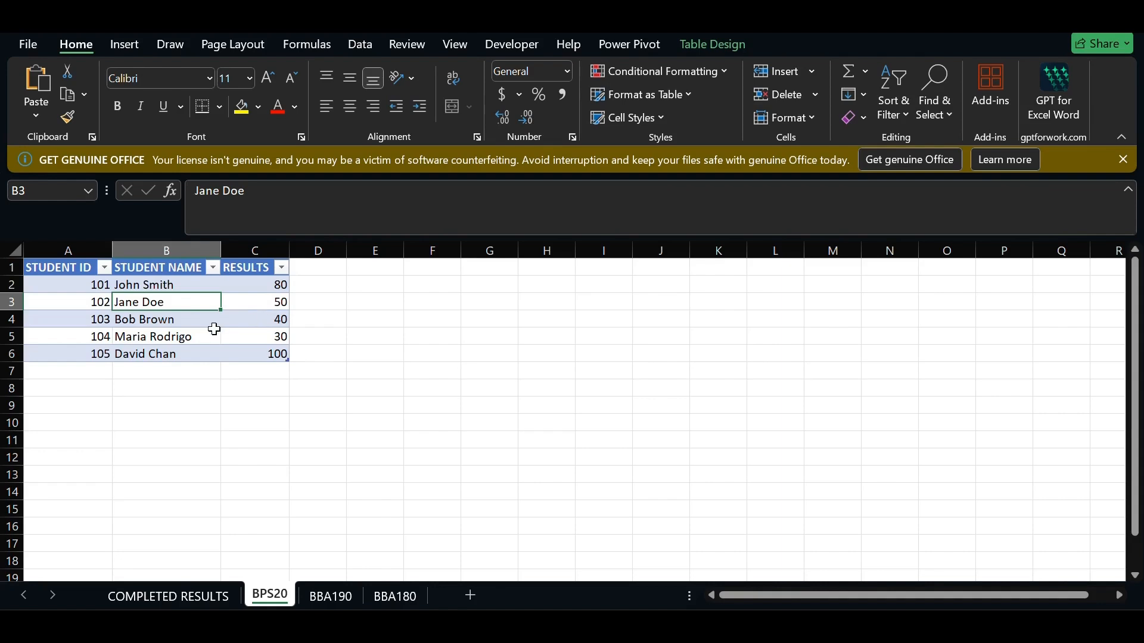
{"action": "left_click", "coordinate": [174, 319]}
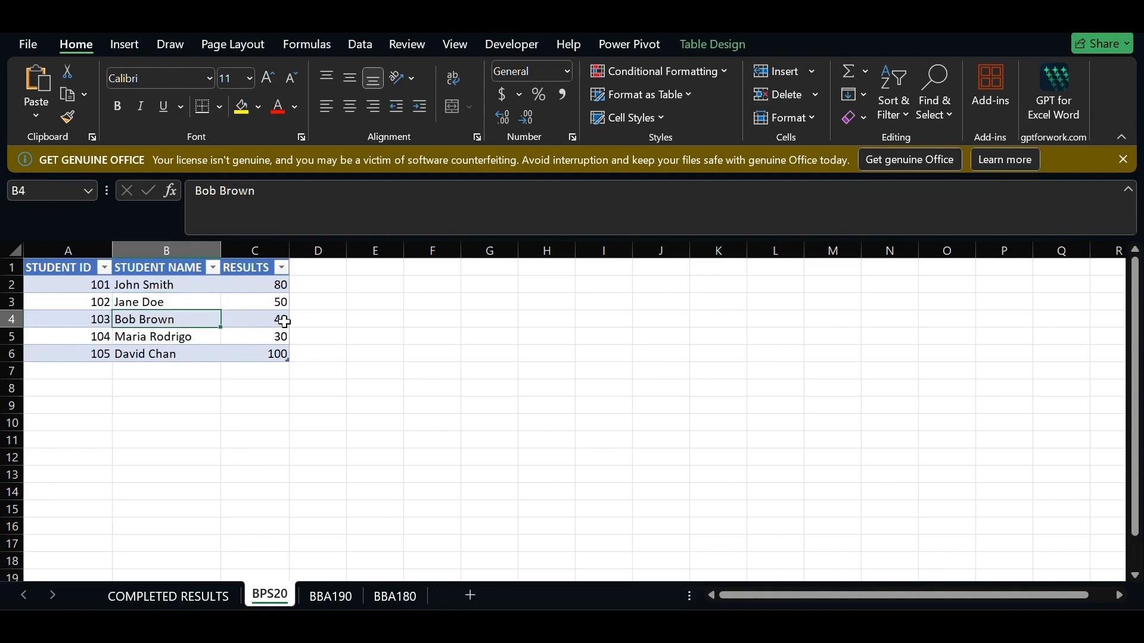
{"action": "left_click", "coordinate": [322, 597]}
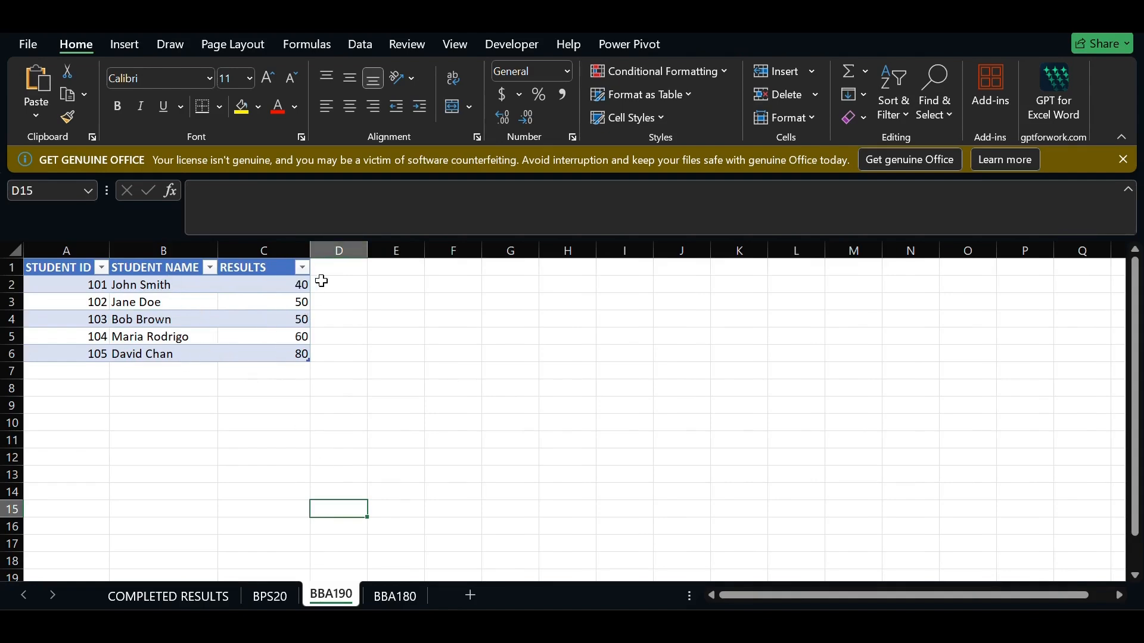
{"action": "left_click", "coordinate": [393, 597]}
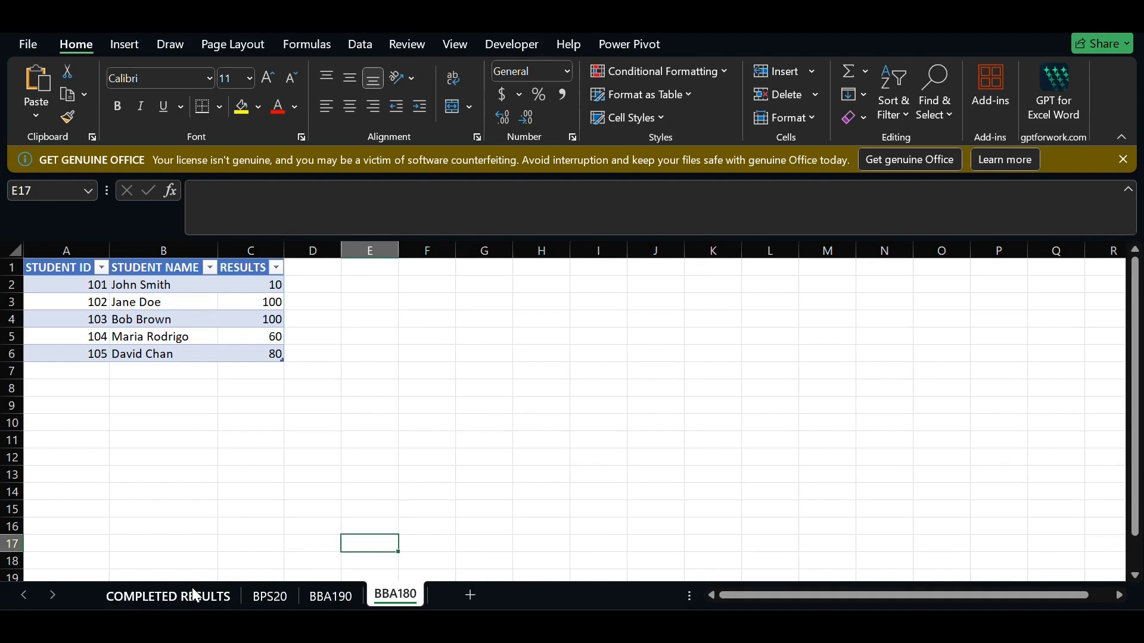
{"action": "left_click", "coordinate": [193, 590]}
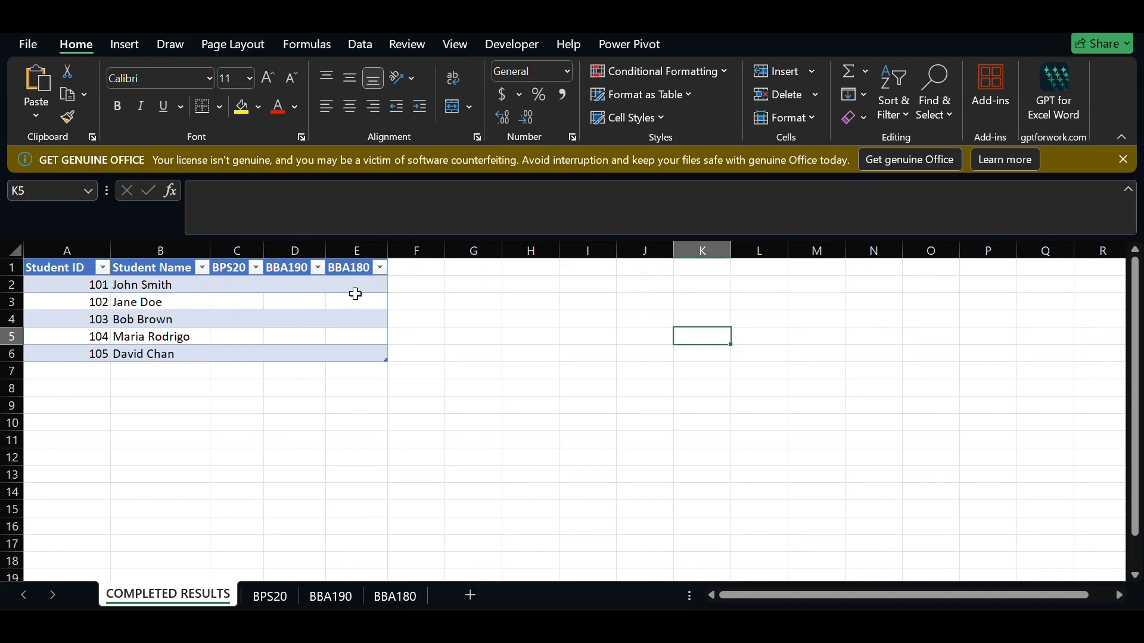
- Begin a VLOOKUP formula in cell C2 under BPS20, using the same row's Student ID as the lookup value
{"action": "left_click", "coordinate": [237, 284]}
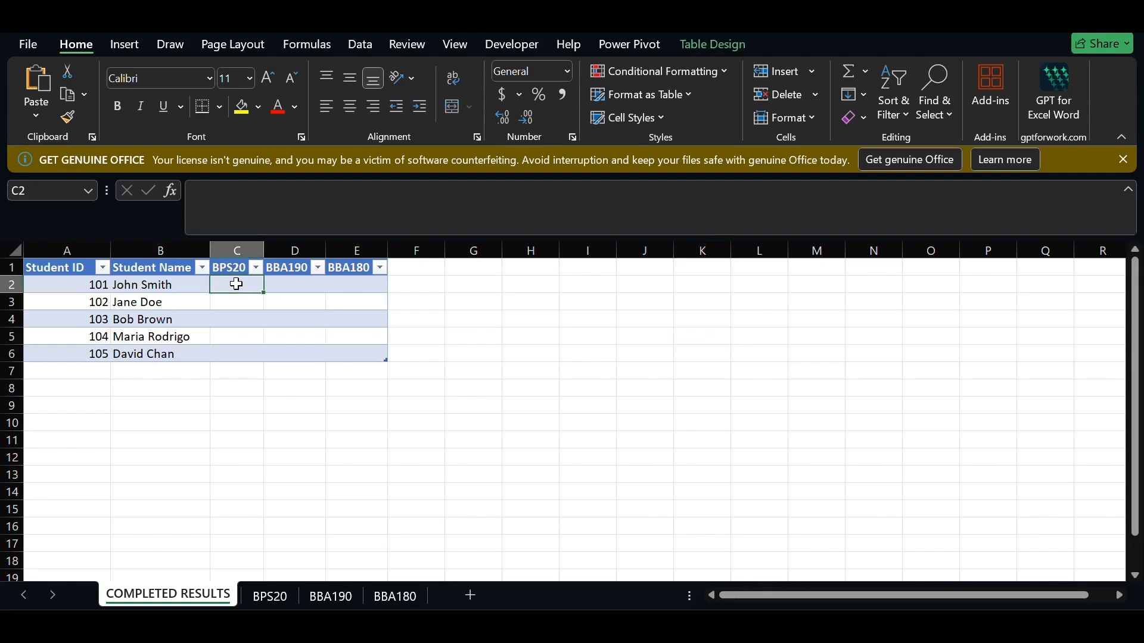
{"action": "type", "text": "=vloo"}
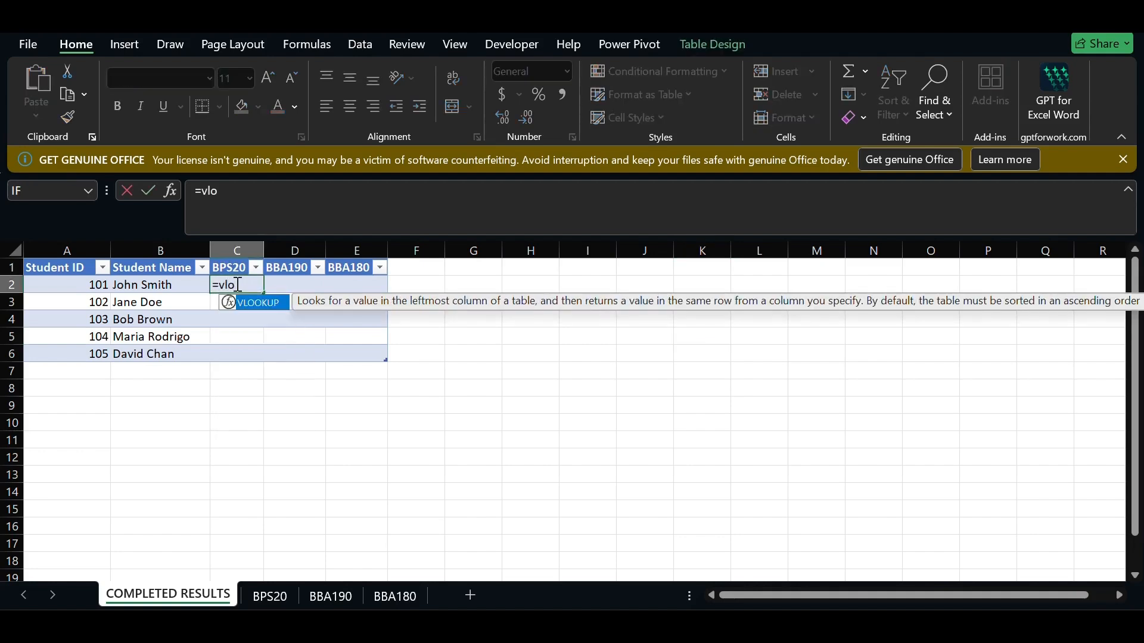
{"action": "double_click", "coordinate": [249, 305]}
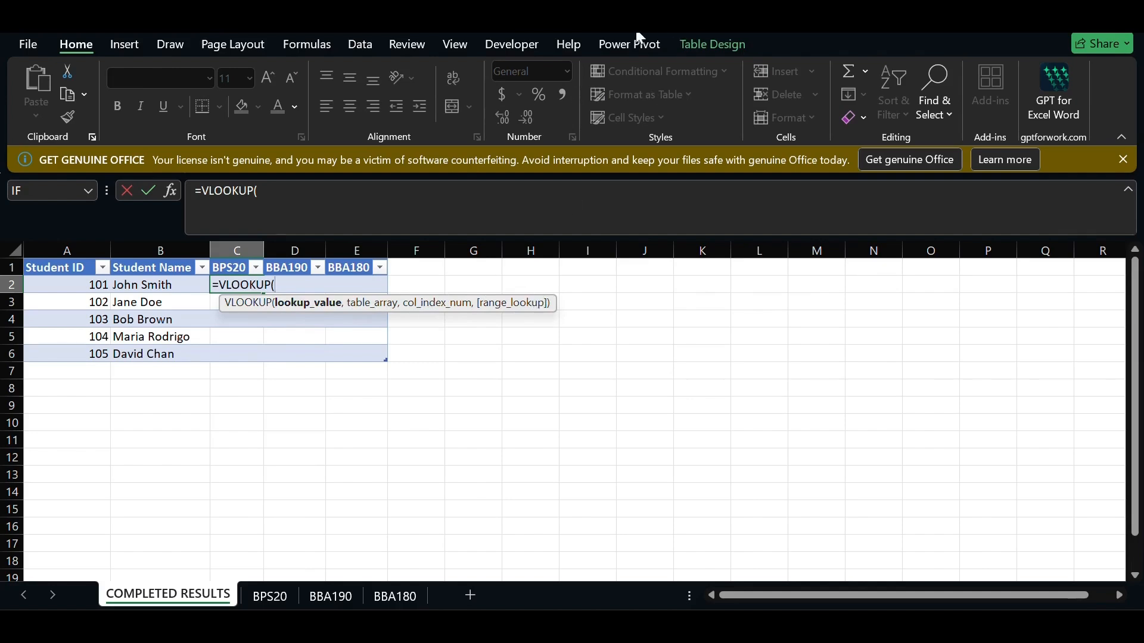
{"action": "left_click", "coordinate": [604, 30]}
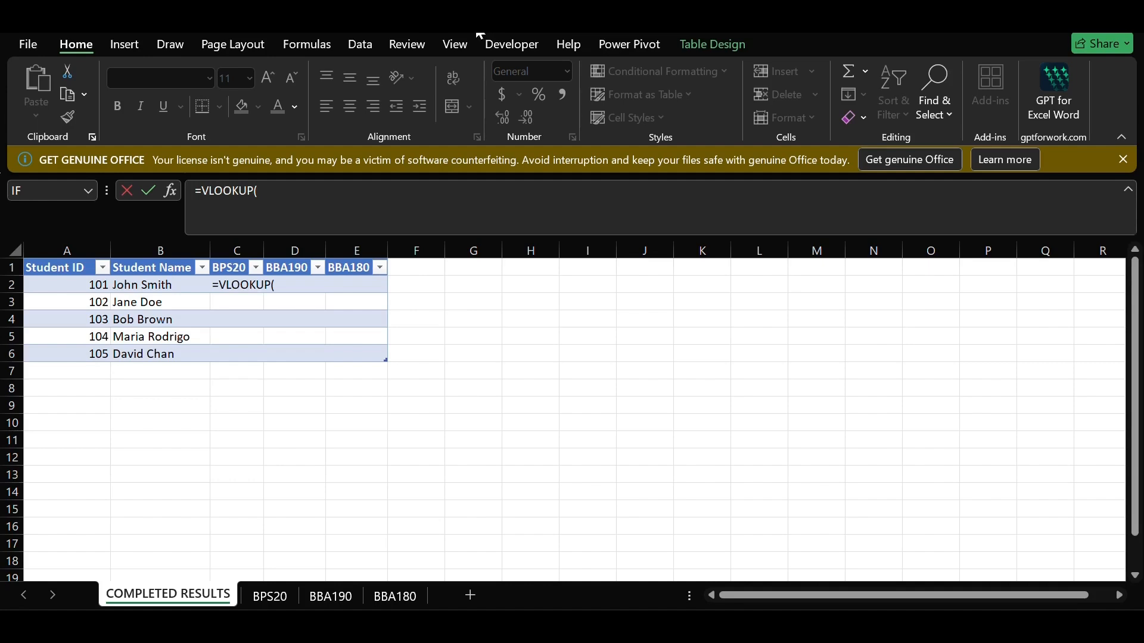
{"action": "left_click", "coordinate": [278, 287]}
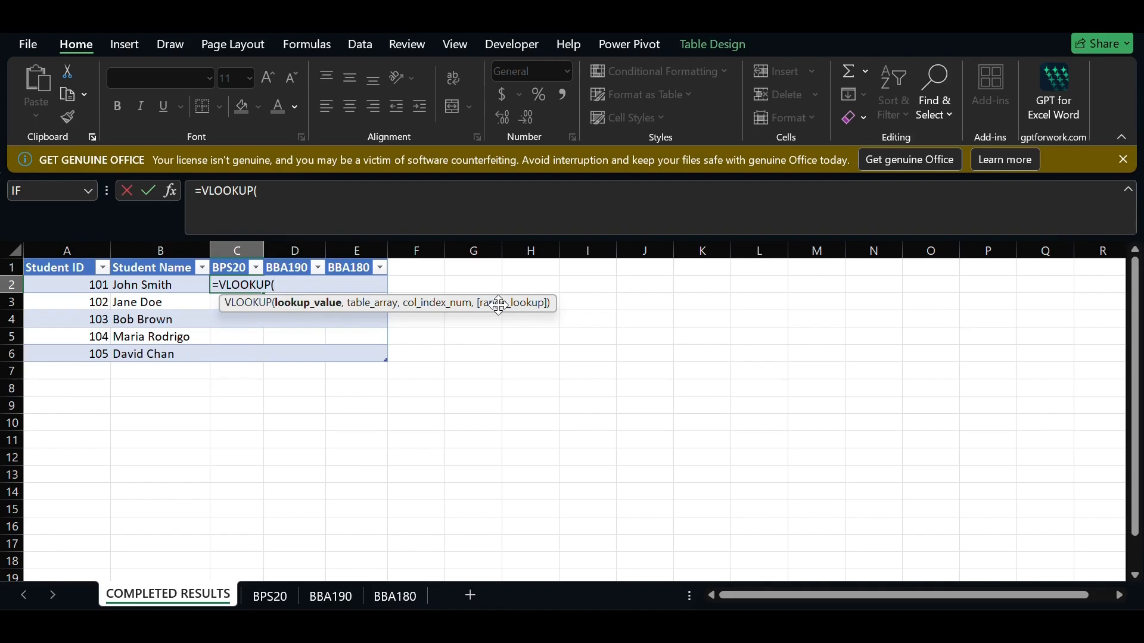
{"action": "left_click", "coordinate": [475, 31]}
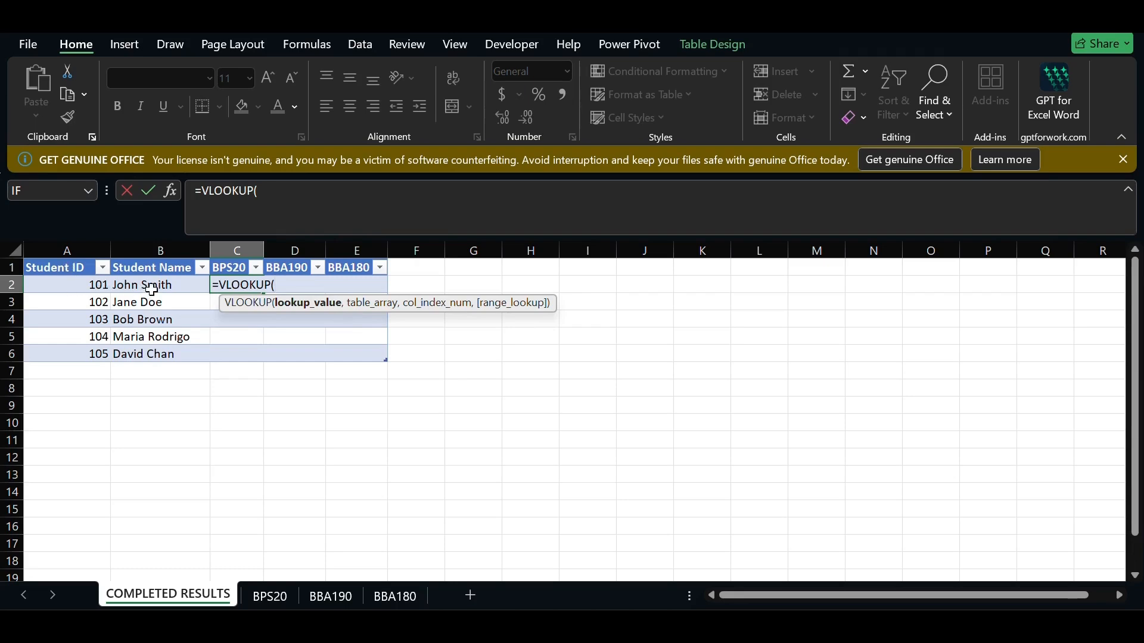
{"action": "left_click", "coordinate": [98, 284]}
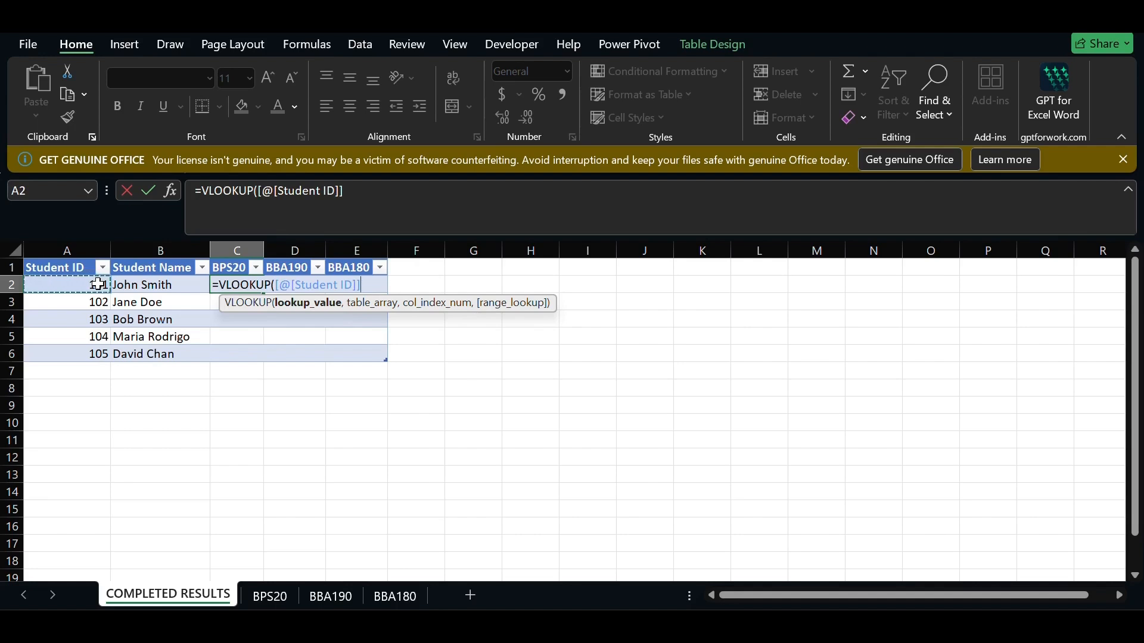
{"action": "type", "text": ","}
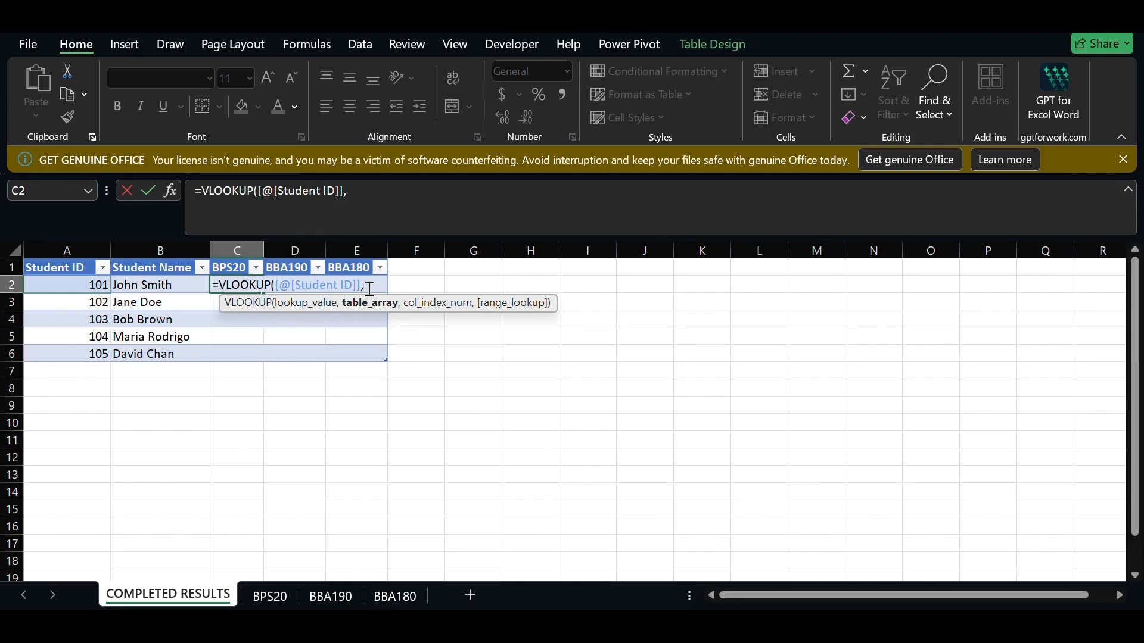
{"action": "type", "text": ","}
{"action": "key", "text": "BackSpace"}
- Set the formula's table array to the whole results table on the BPS20 sheet, A1:C6 including headers
{"action": "left_click", "coordinate": [276, 595]}
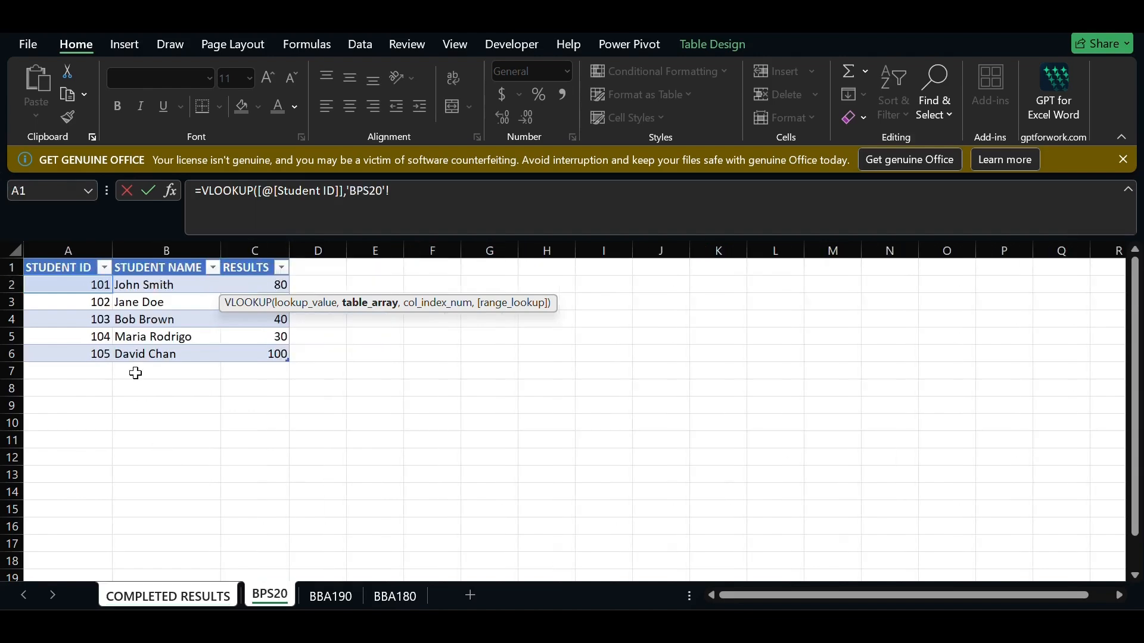
{"action": "left_click", "coordinate": [79, 270]}
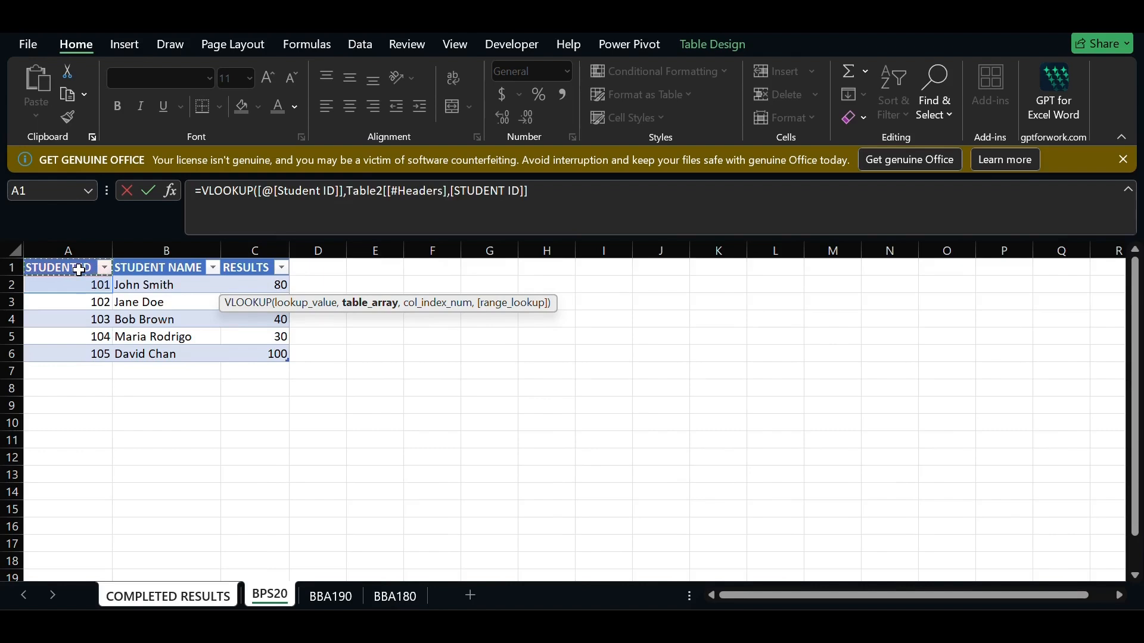
{"action": "key", "text": "shift+Right"}
{"action": "key", "text": "shift+Right"}
{"action": "key", "text": "shift+Down"}
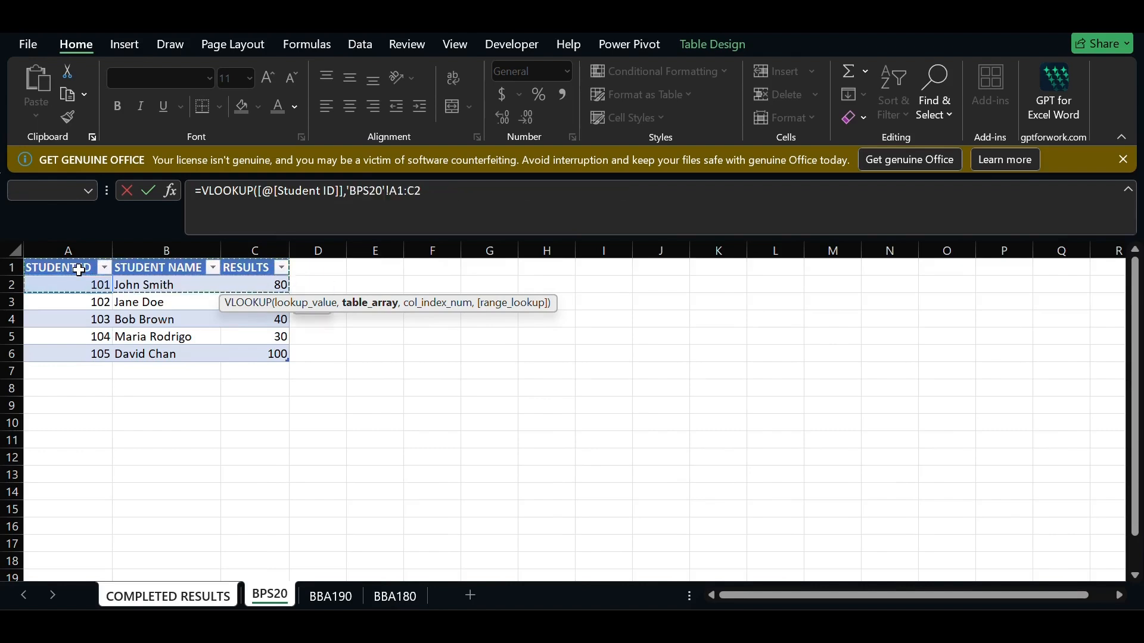
{"action": "key", "text": "shift+Down"}
{"action": "key", "text": "shift+Down"}
{"action": "key", "text": "shift+Down"}
{"action": "key", "text": "shift+Down"}
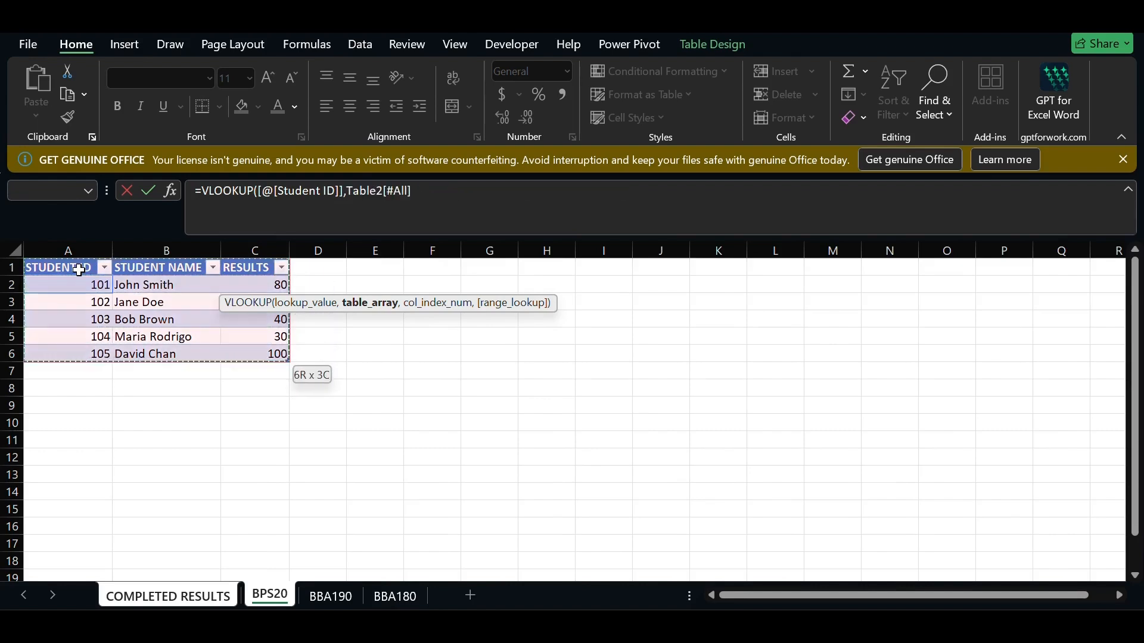
{"action": "type", "text": ","}
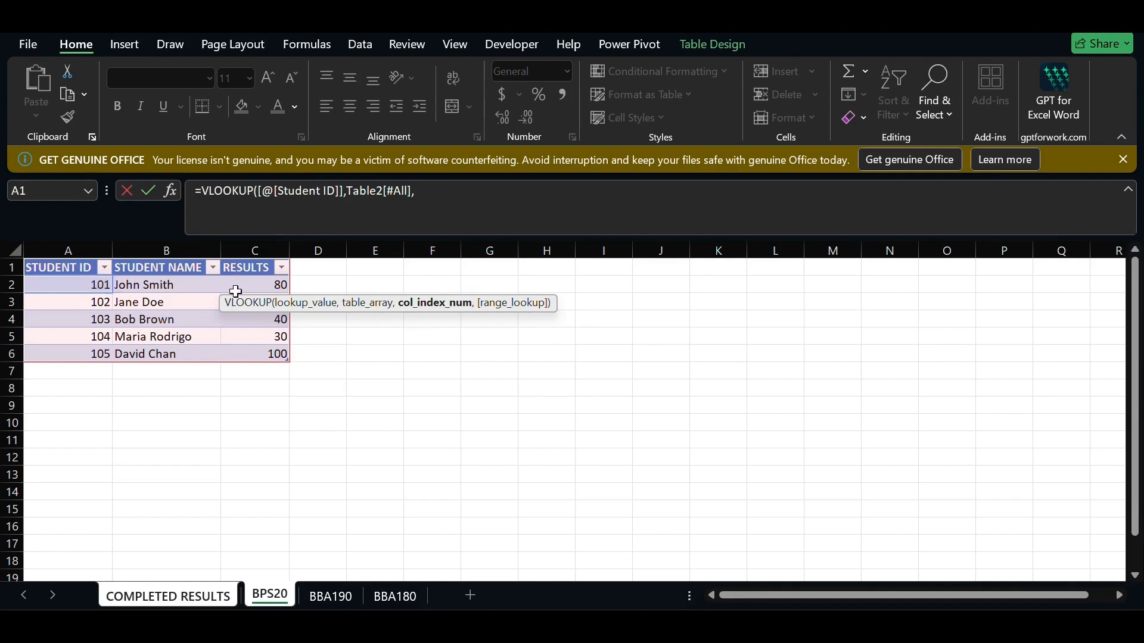
- Finish the BPS20 lookup with column index 3 and exact match FALSE, and check its first result against the BPS20 sheet
{"action": "type", "text": "3,"}
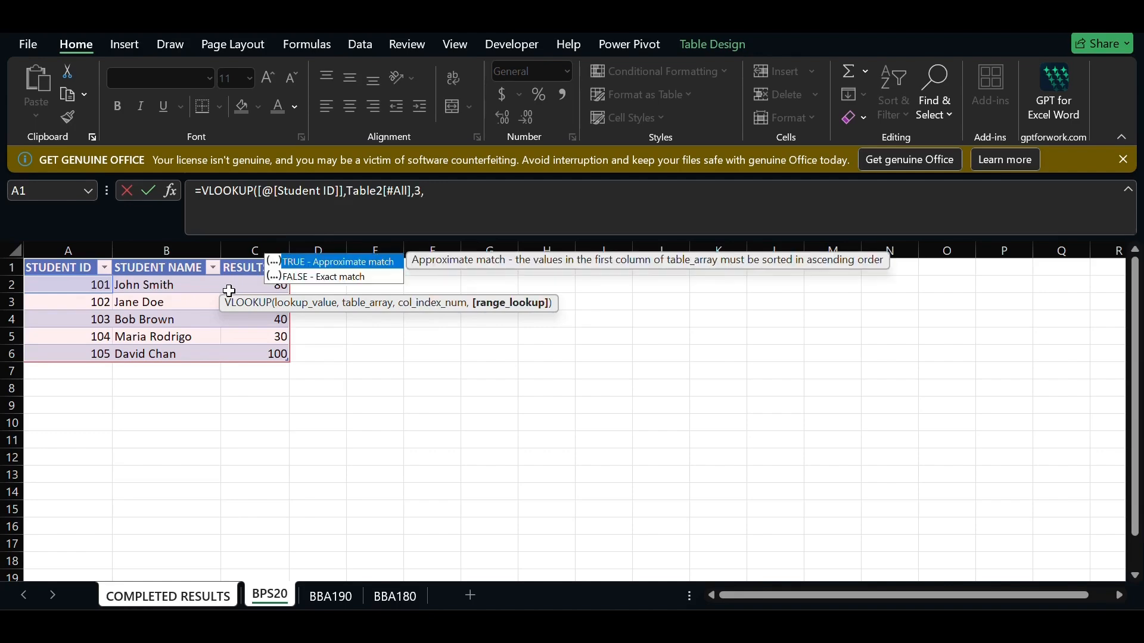
{"action": "double_click", "coordinate": [362, 279]}
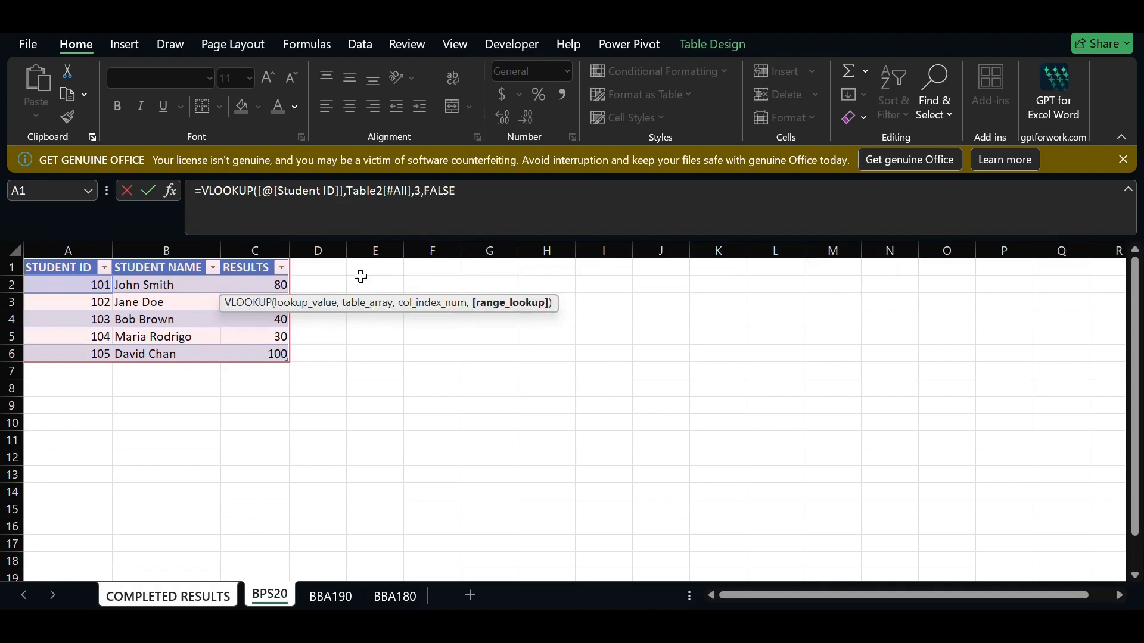
{"action": "left_click", "coordinate": [465, 193]}
{"action": "type", "text": ")"}
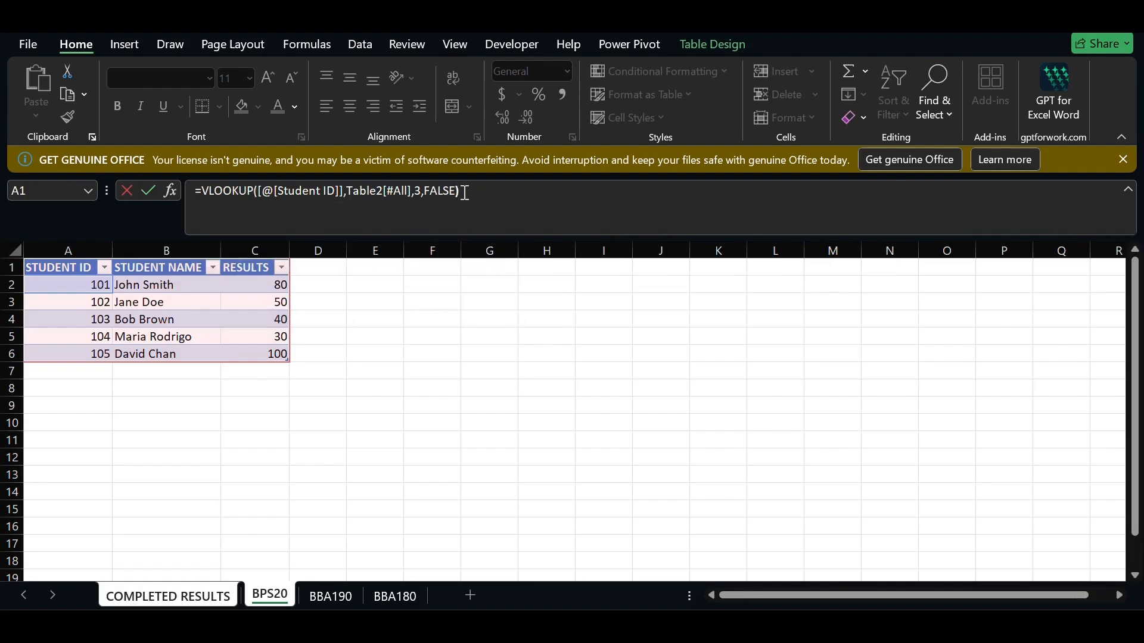
{"action": "key", "text": "Return"}
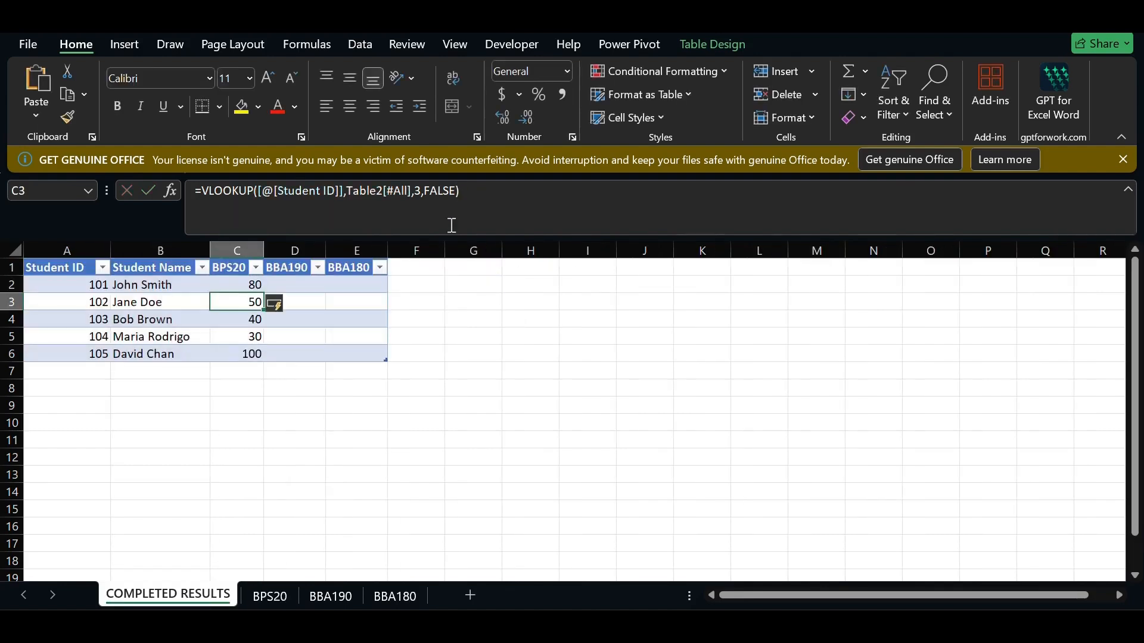
{"action": "left_click", "coordinate": [241, 286]}
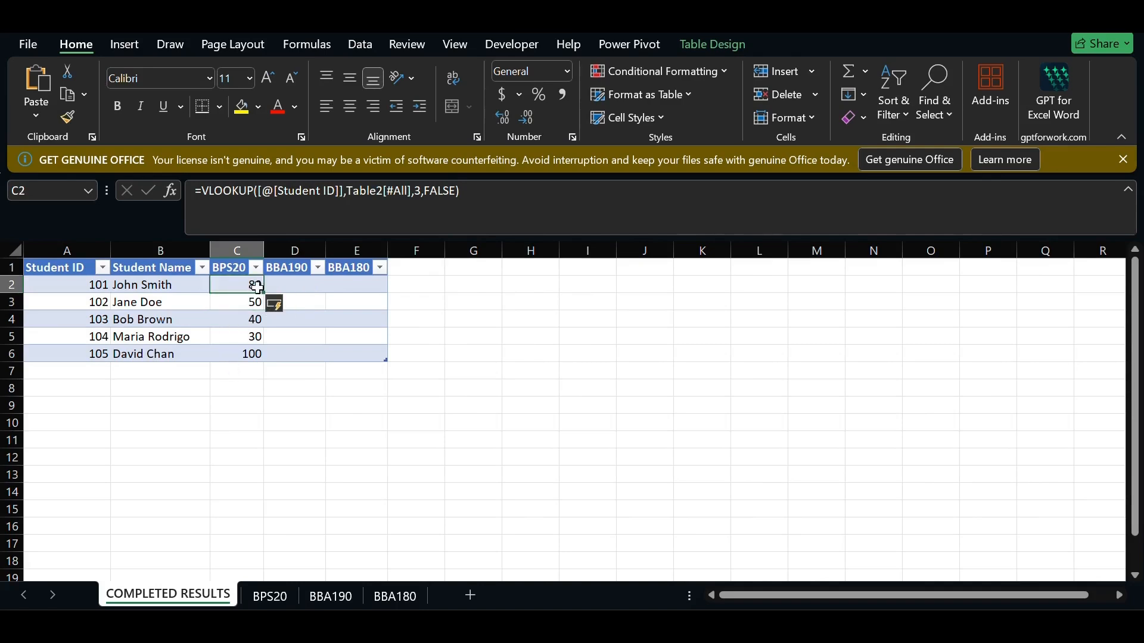
{"action": "left_click", "coordinate": [266, 604]}
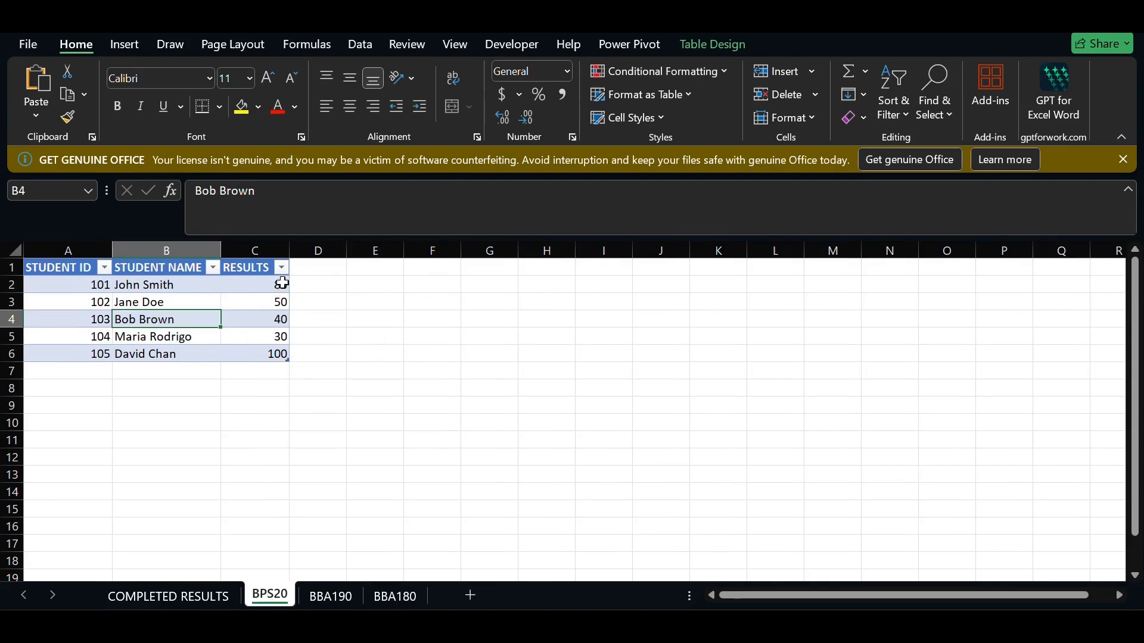
{"action": "left_click", "coordinate": [179, 593]}
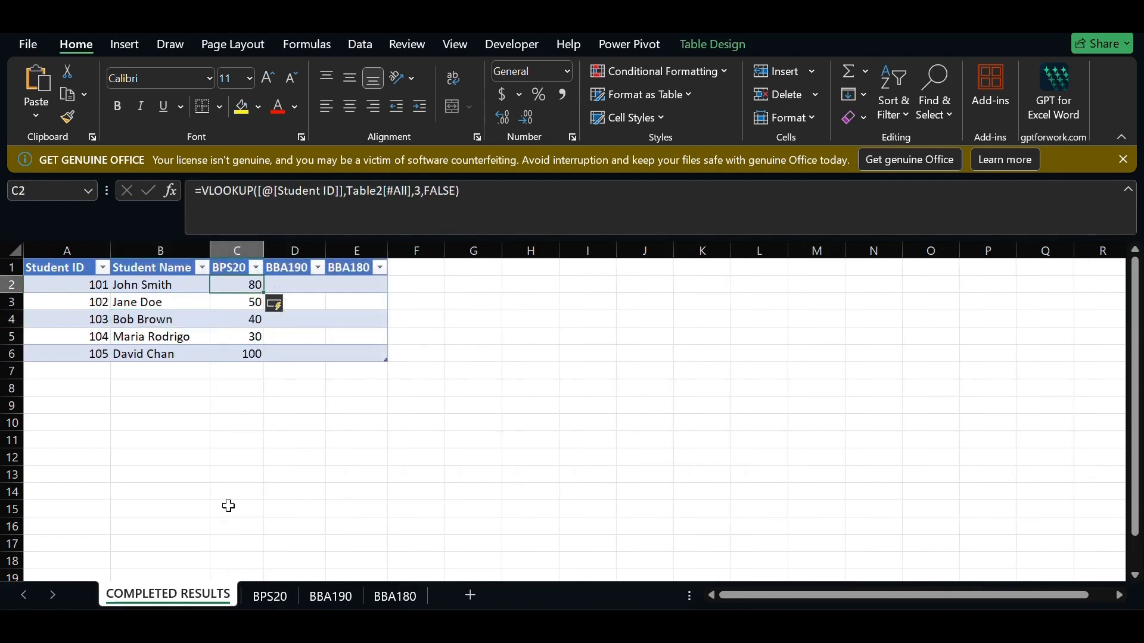
- Begin a VLOOKUP formula in cell D2 under BBA190, using the same row's Student ID as the lookup value
{"action": "left_click", "coordinate": [309, 284]}
{"action": "type", "text": "="}
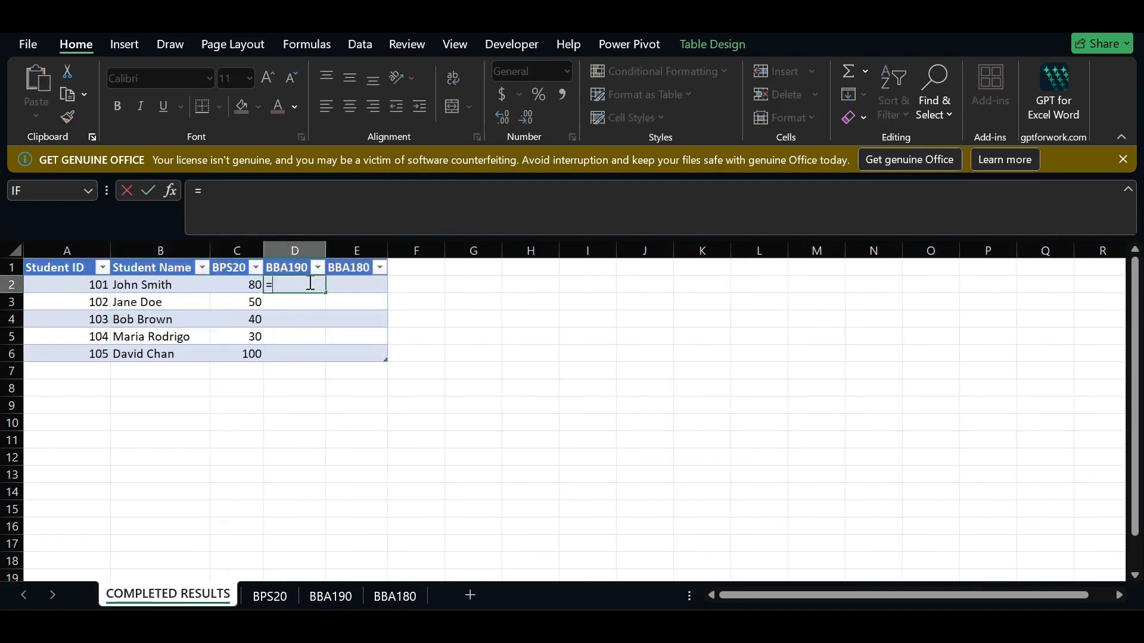
{"action": "type", "text": "vloo"}
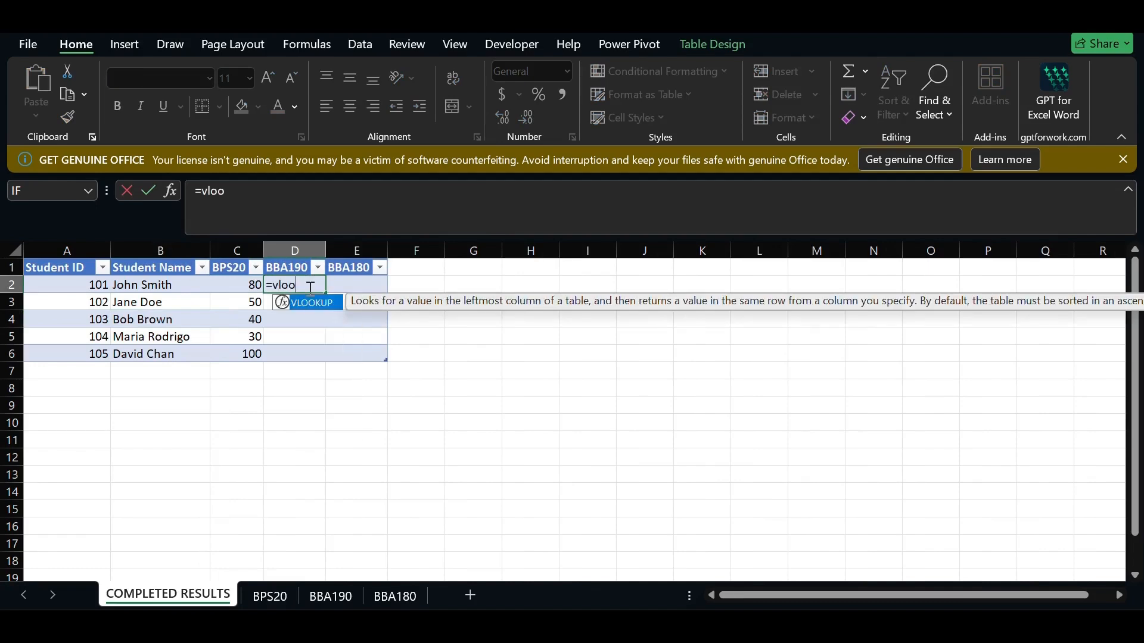
{"action": "key", "text": "Tab"}
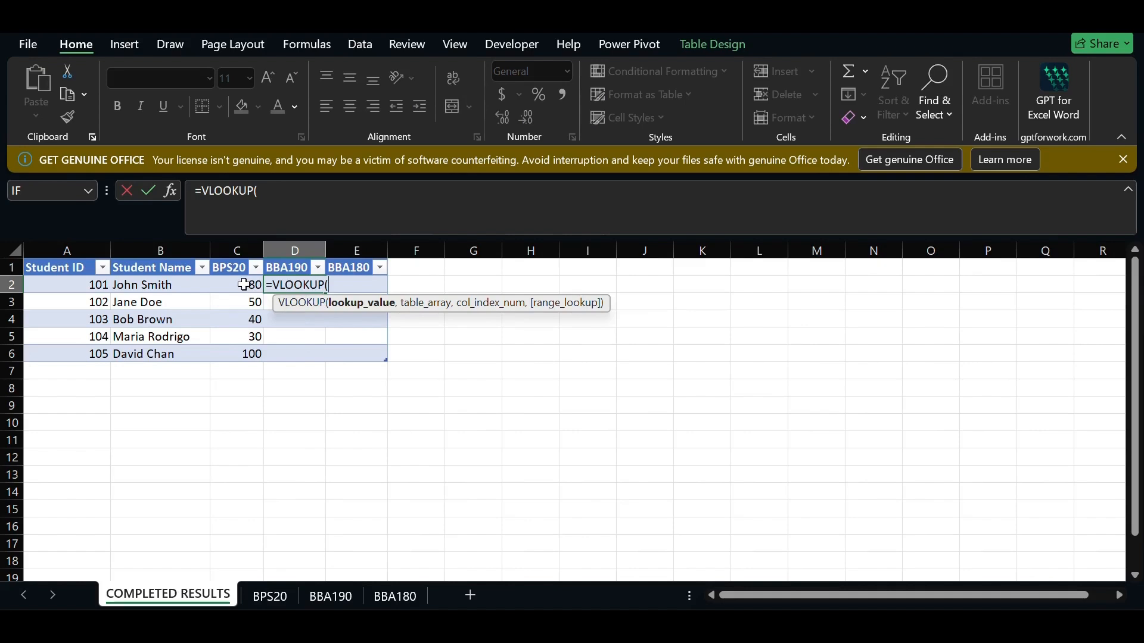
{"action": "left_click", "coordinate": [101, 286]}
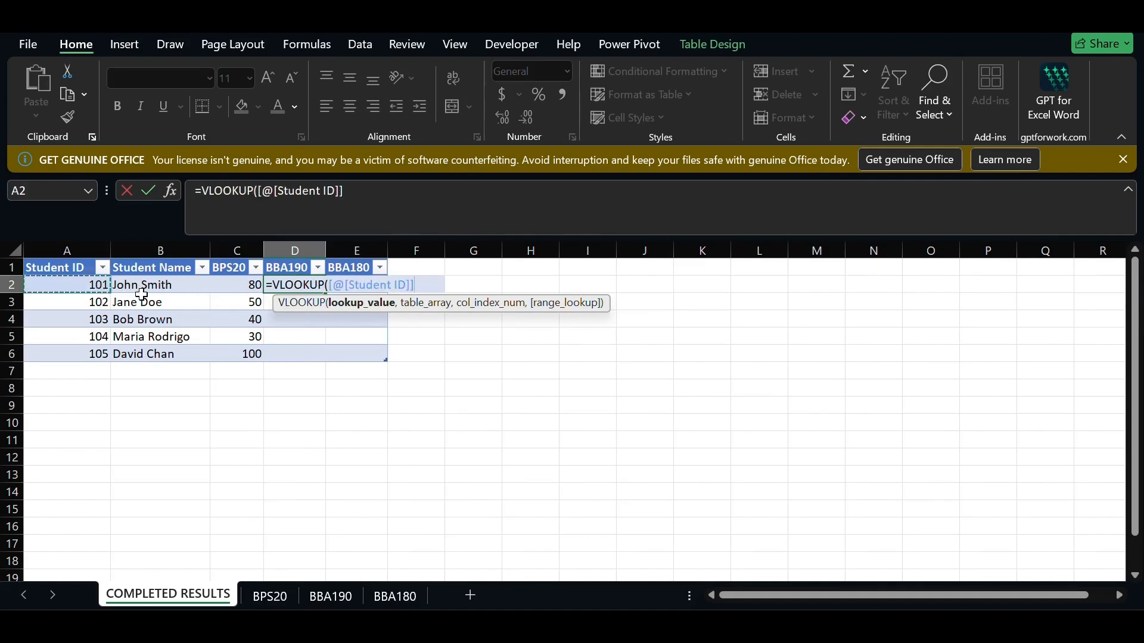
{"action": "type", "text": ","}
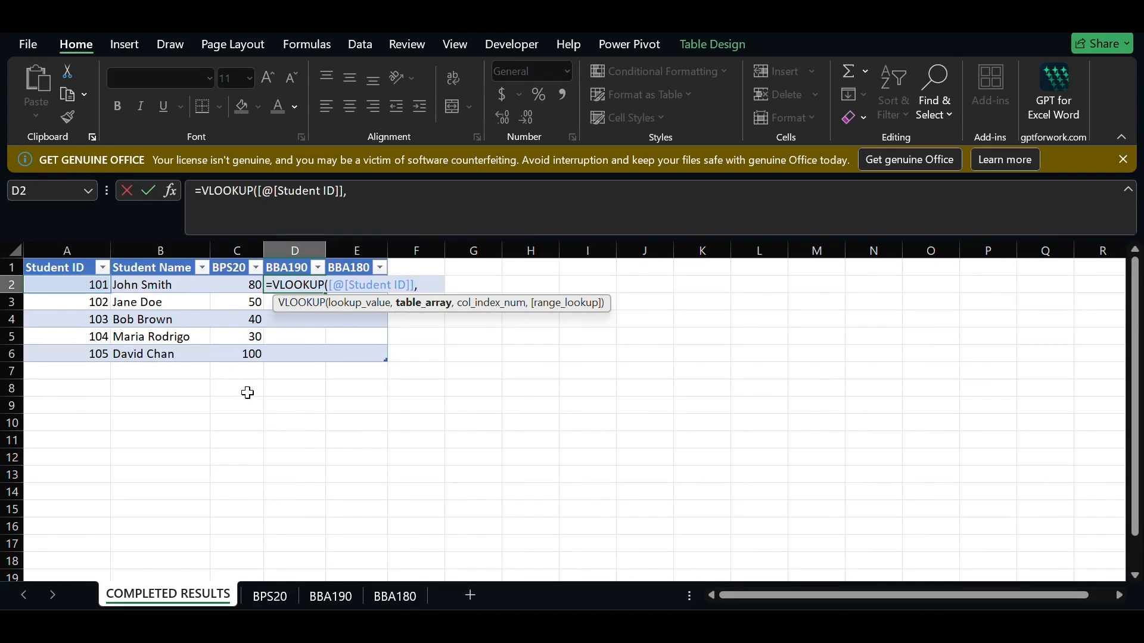
- Set the BBA190 formula's table array to the whole results table on the BBA190 sheet, A1:C6 including headers
{"action": "left_click", "coordinate": [346, 593]}
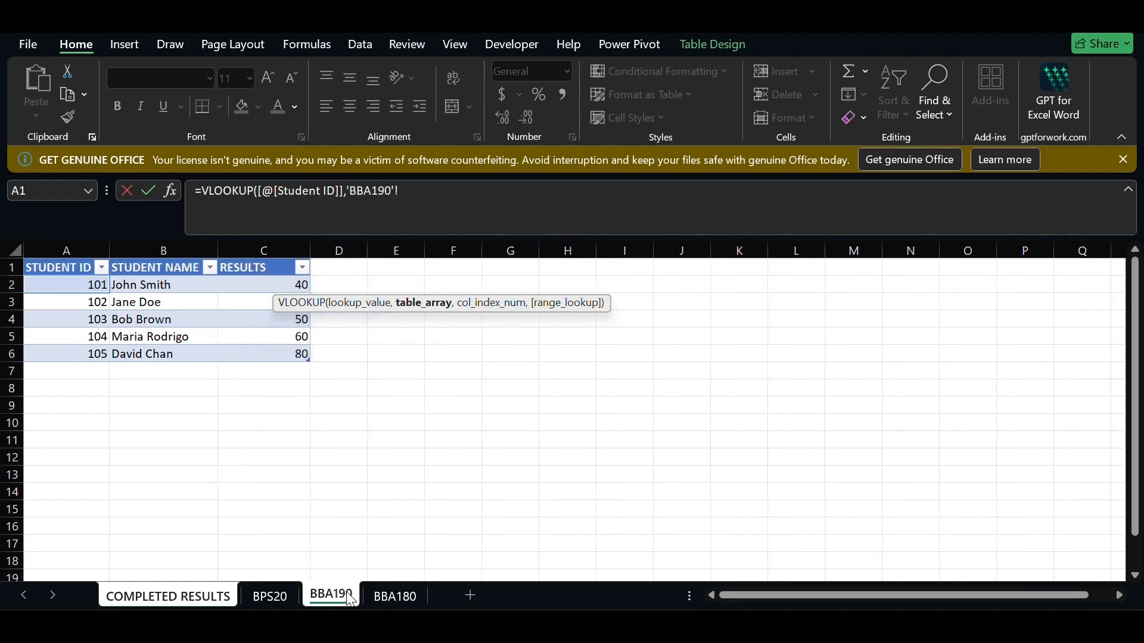
{"action": "left_click", "coordinate": [47, 269]}
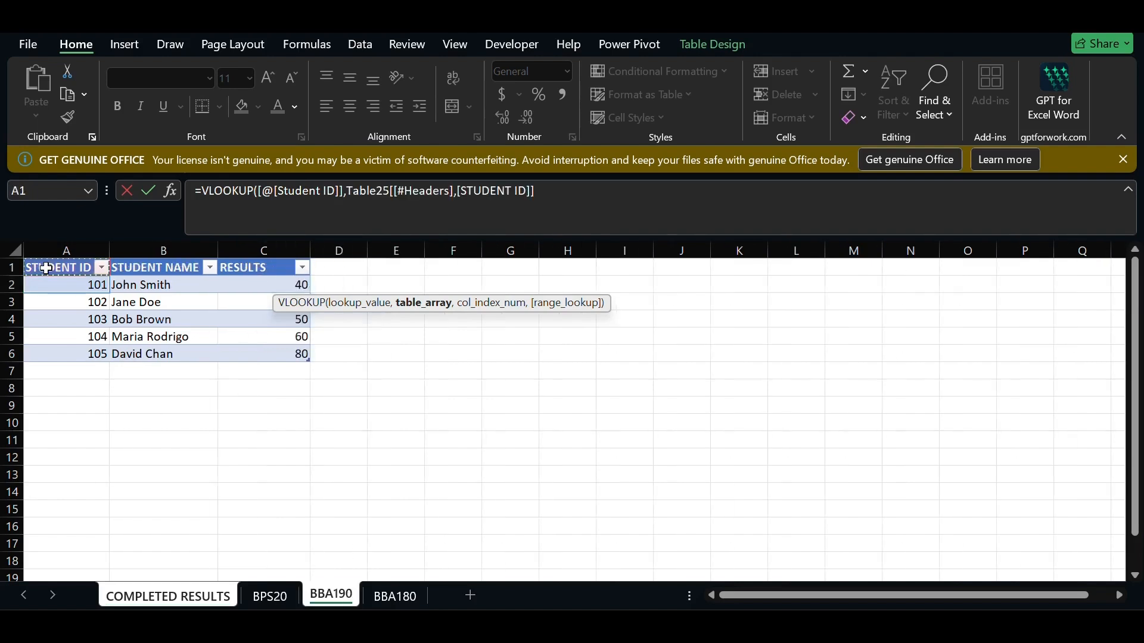
{"action": "key", "text": "shift+Right"}
{"action": "key", "text": "shift+Right"}
{"action": "key", "text": "shift+Down"}
{"action": "key", "text": "shift+Down"}
{"action": "key", "text": "shift+Down"}
{"action": "key", "text": "shift+Down"}
{"action": "key", "text": "shift+Down"}
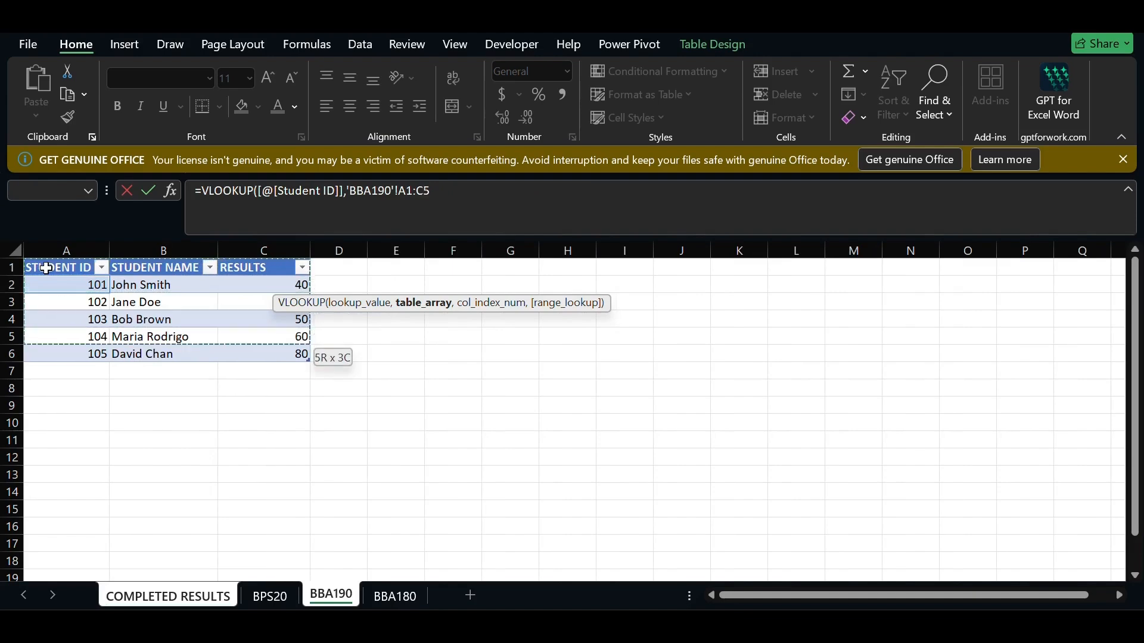
{"action": "type", "text": ","}
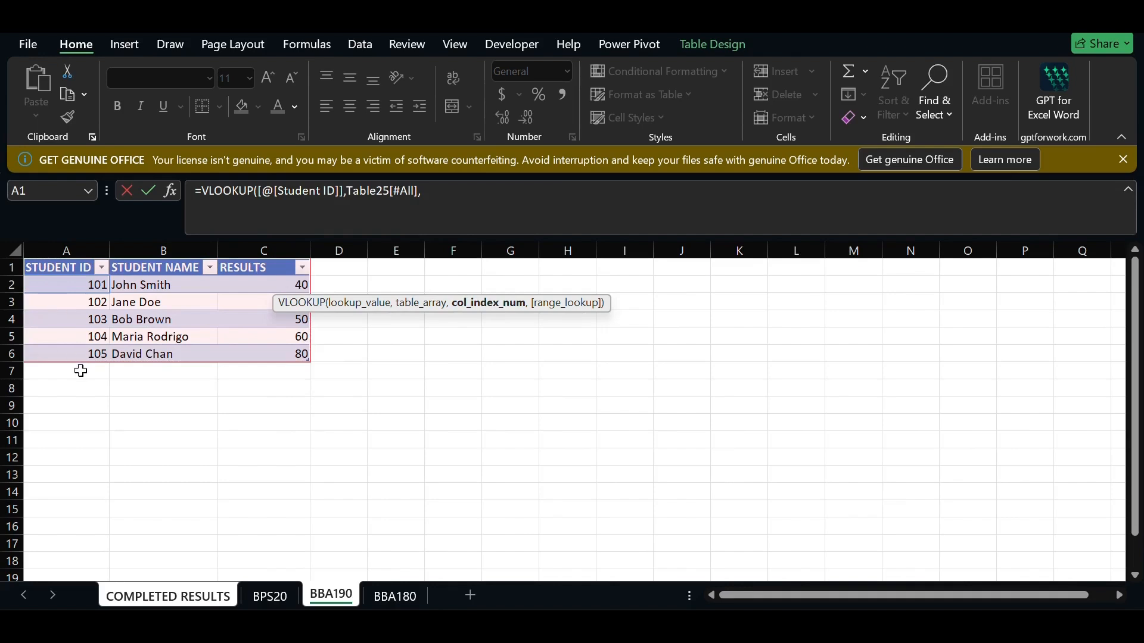
- Finish the BBA190 lookup with column index 3 and exact match FALSE, and enter the formula
{"action": "type", "text": "3,"}
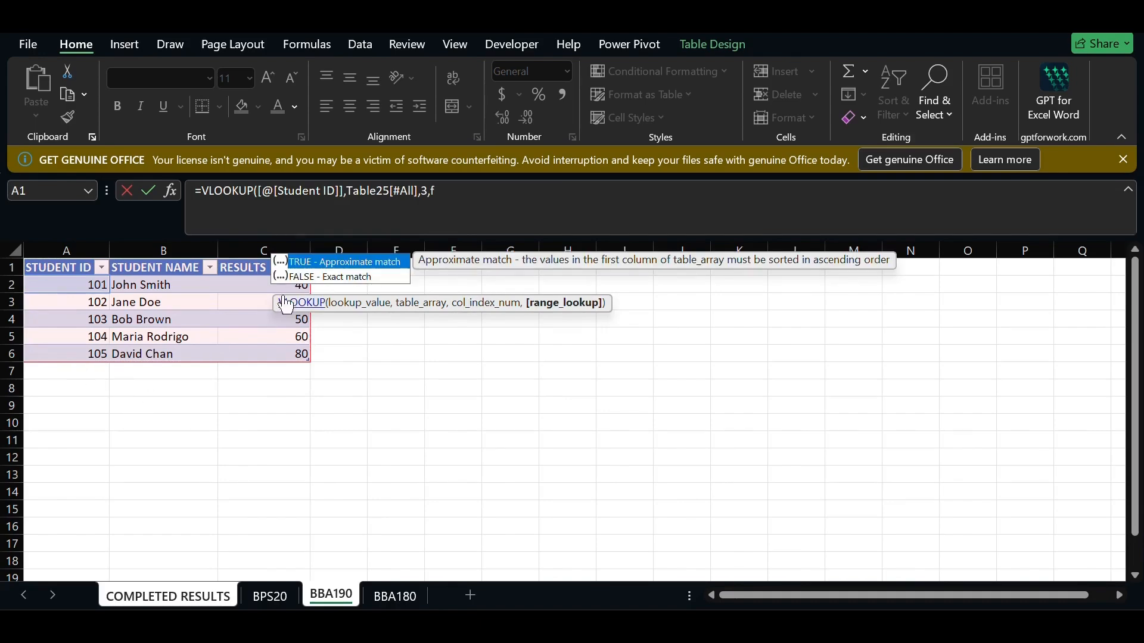
{"action": "type", "text": "f"}
{"action": "double_click", "coordinate": [308, 280]}
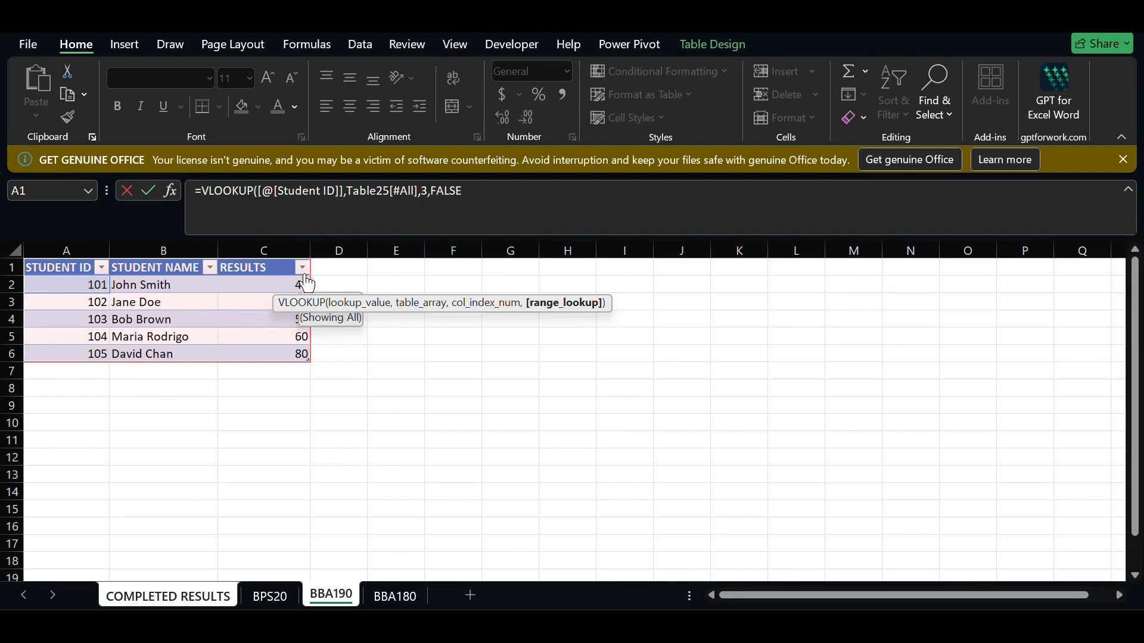
{"action": "key", "text": "Return"}
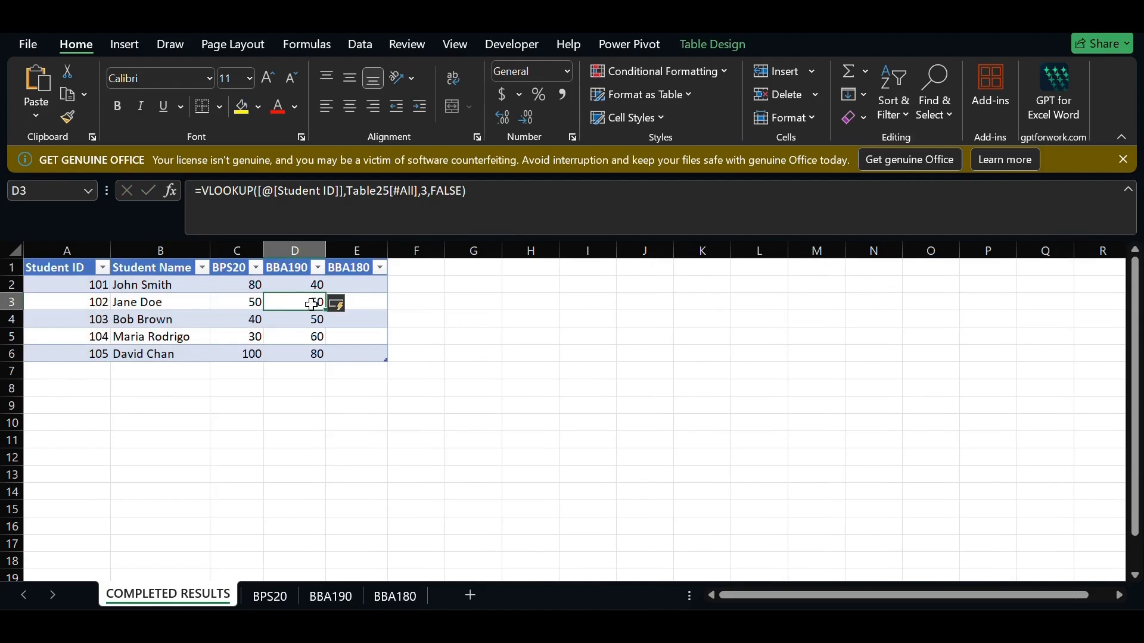
- Begin a VLOOKUP formula in cell E2 under BBA180 on the COMPLETED RESULTS sheet
{"action": "left_click", "coordinate": [359, 285]}
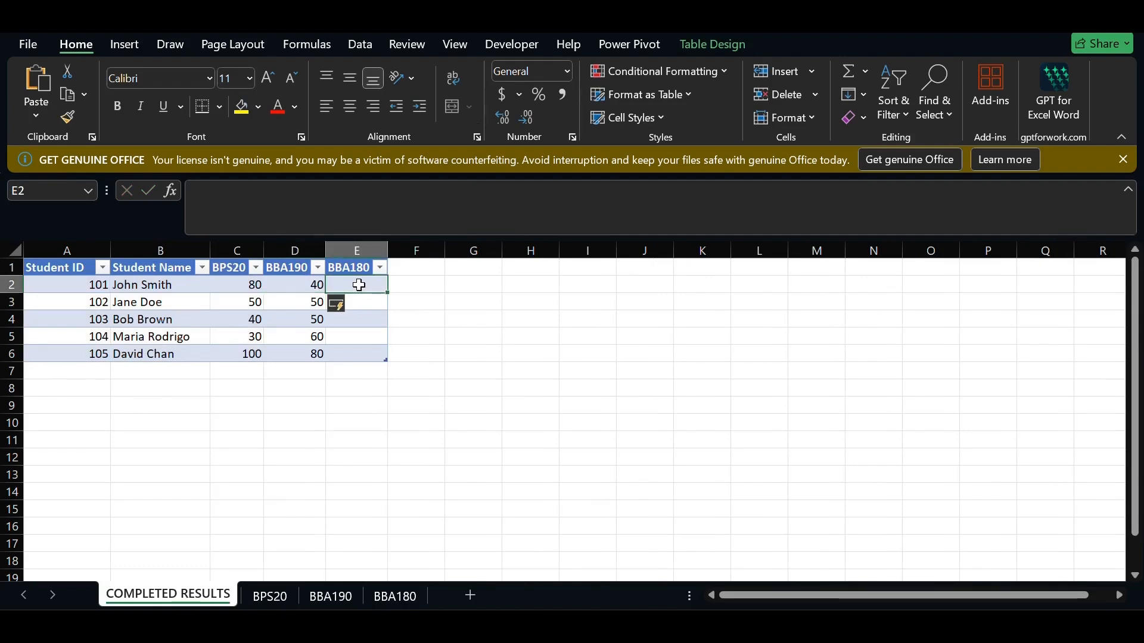
{"action": "type", "text": "="}
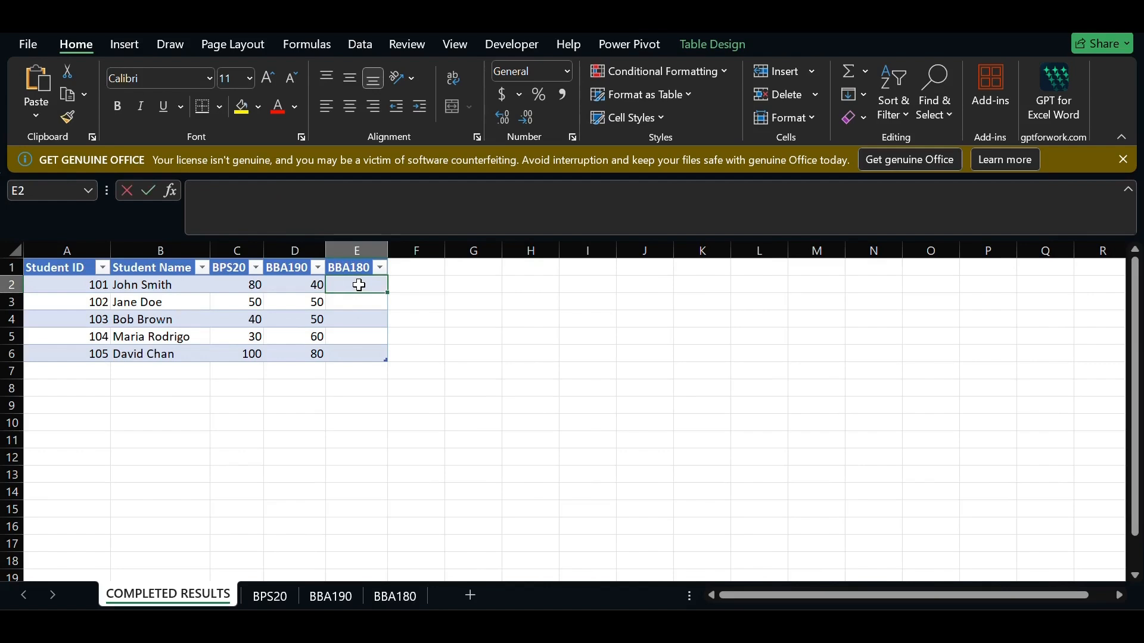
{"action": "type", "text": "vlo"}
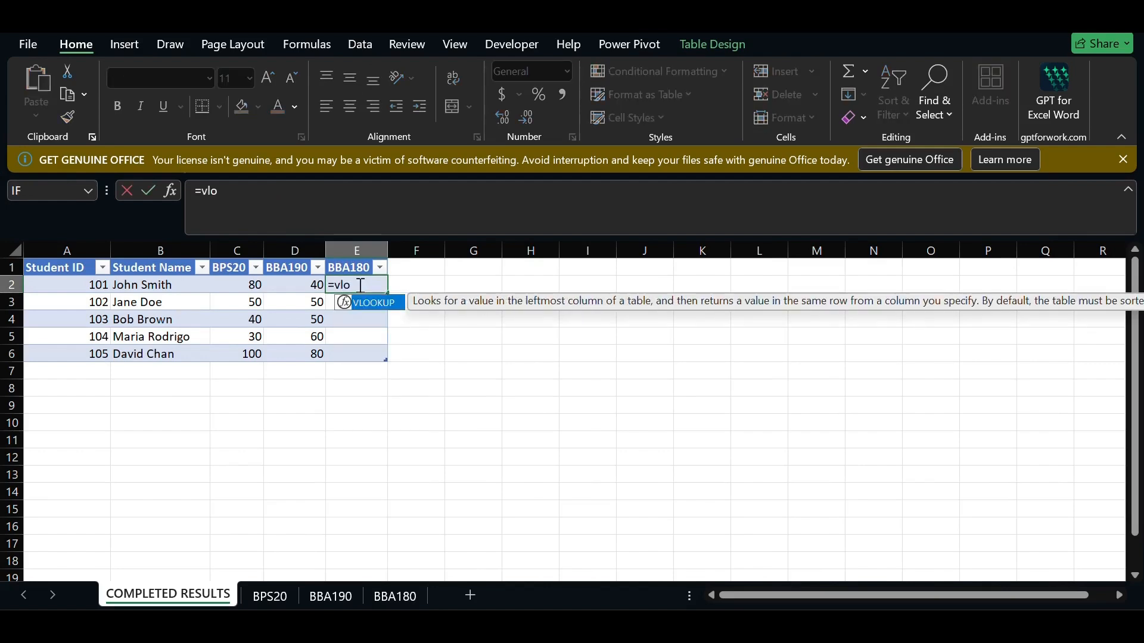
{"action": "double_click", "coordinate": [368, 304]}
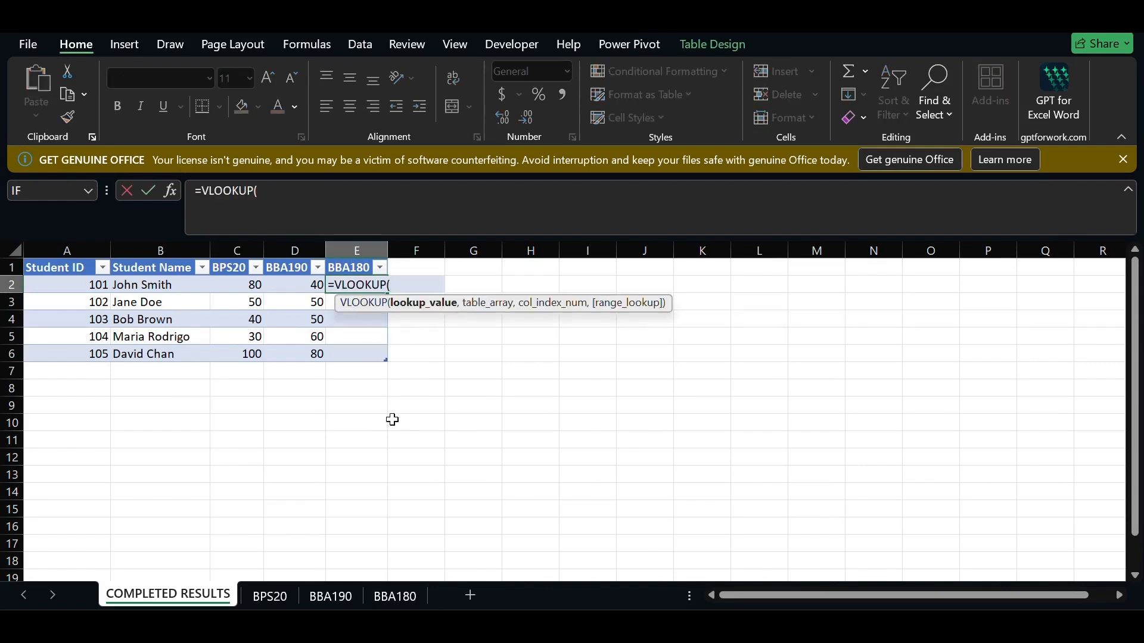
{"action": "left_click", "coordinate": [396, 596]}
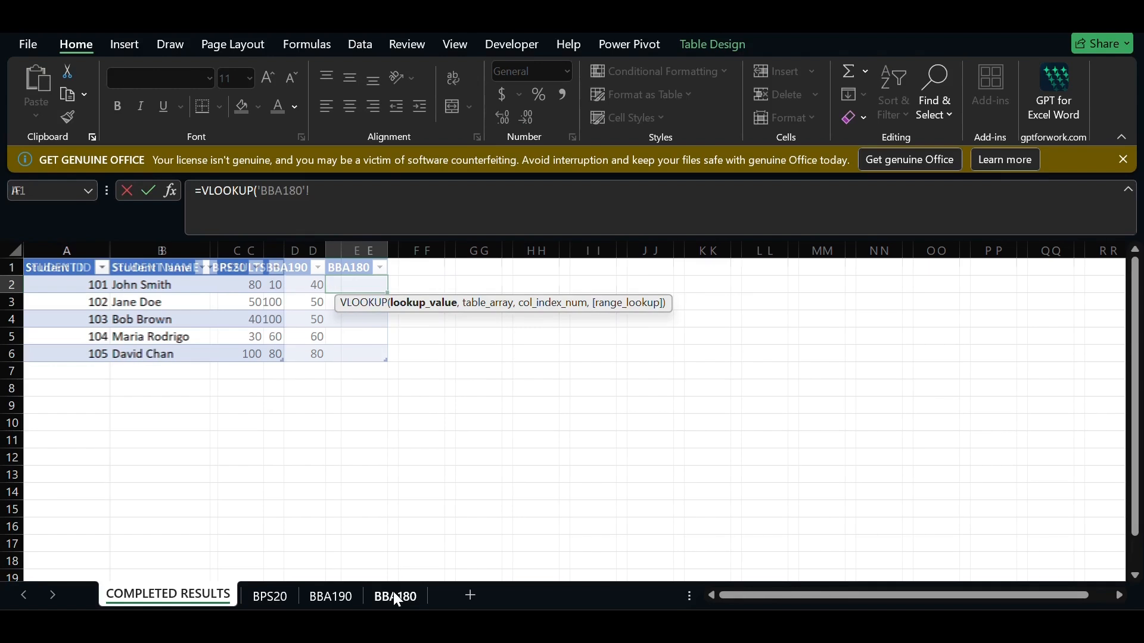
{"action": "left_click", "coordinate": [69, 271]}
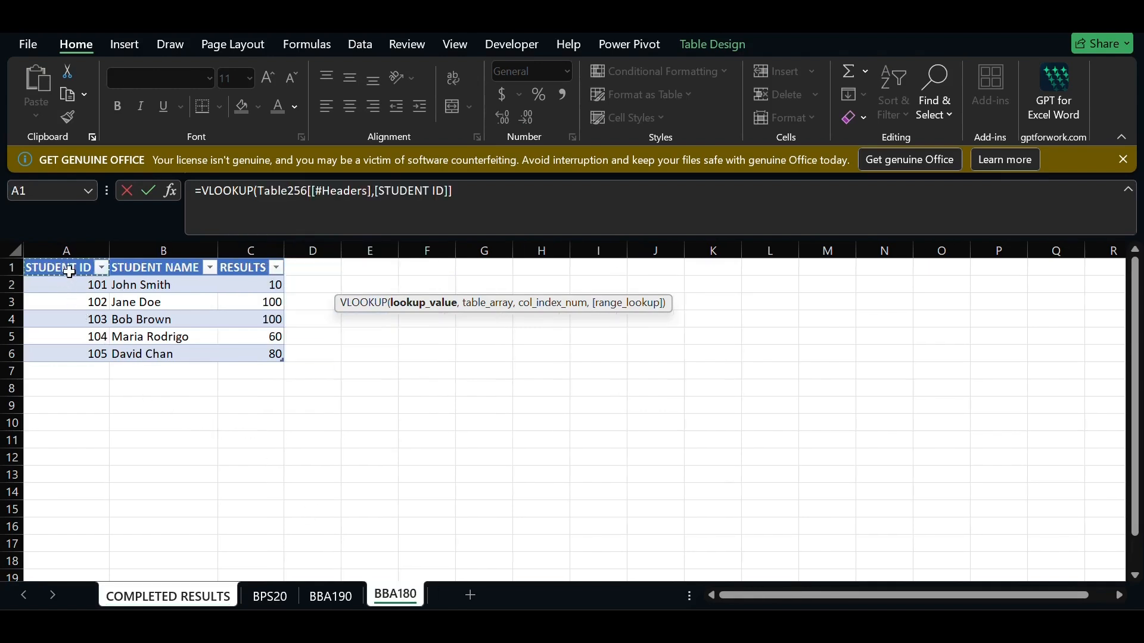
{"action": "key", "text": "shift+Right"}
{"action": "key", "text": "shift+Right"}
{"action": "key", "text": "shift+Down"}
{"action": "key", "text": "shift+Down"}
{"action": "key", "text": "shift+Down"}
{"action": "key", "text": "shift+Down"}
{"action": "key", "text": "shift+Down"}
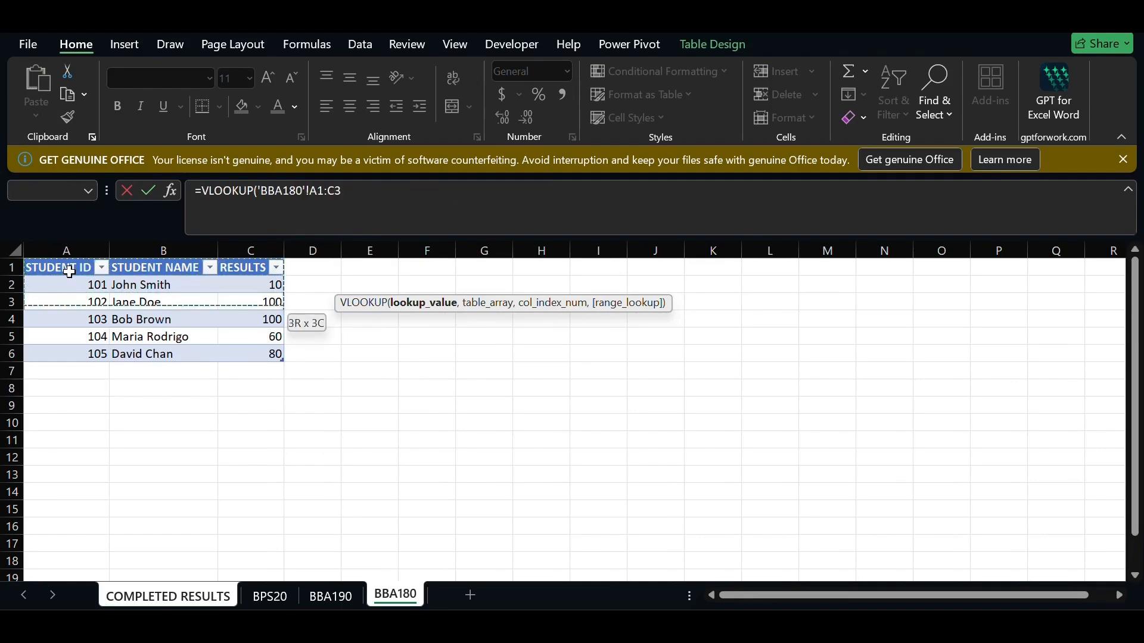
{"action": "type", "text": ","}
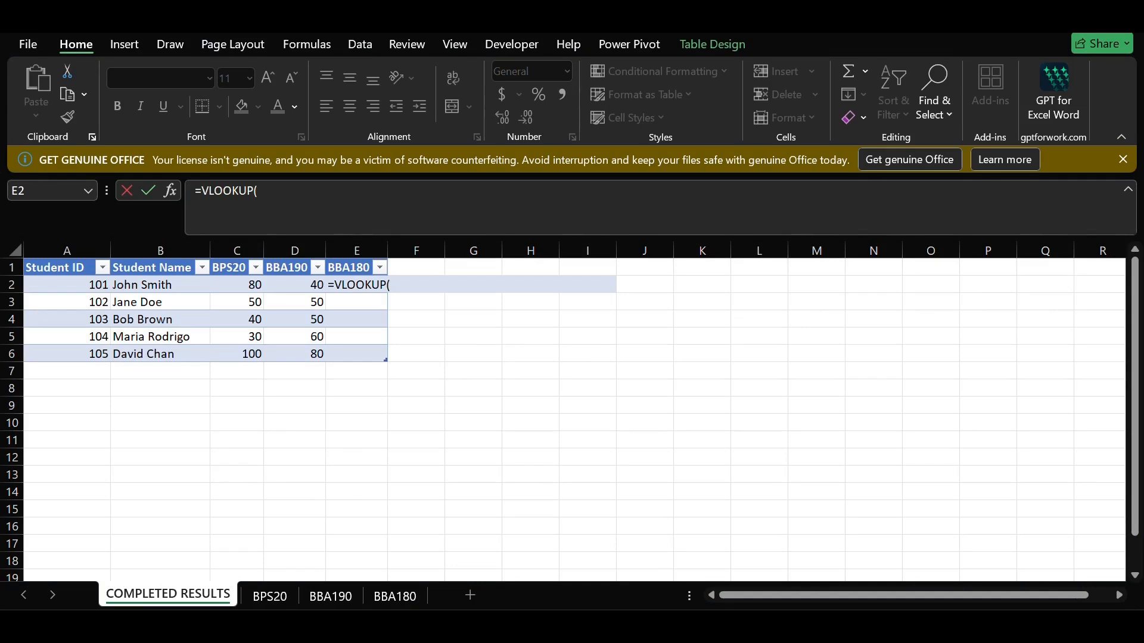
- Set the lookup value of the VLOOKUP formula in E2 to the same row's Student ID
{"action": "left_click", "coordinate": [264, 188]}
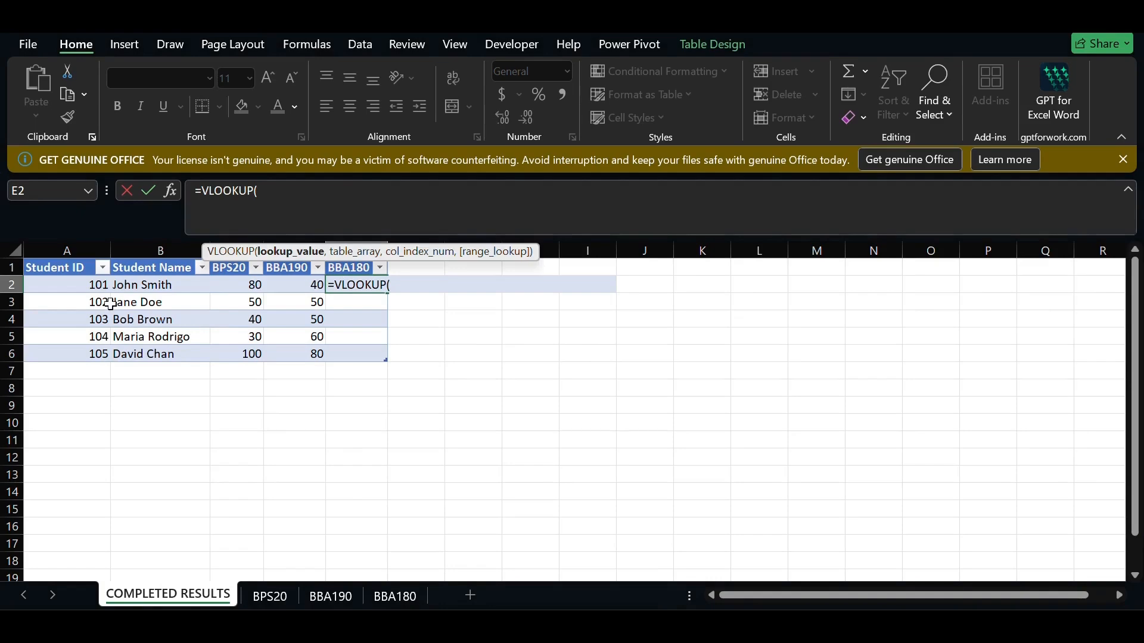
{"action": "left_click", "coordinate": [89, 288]}
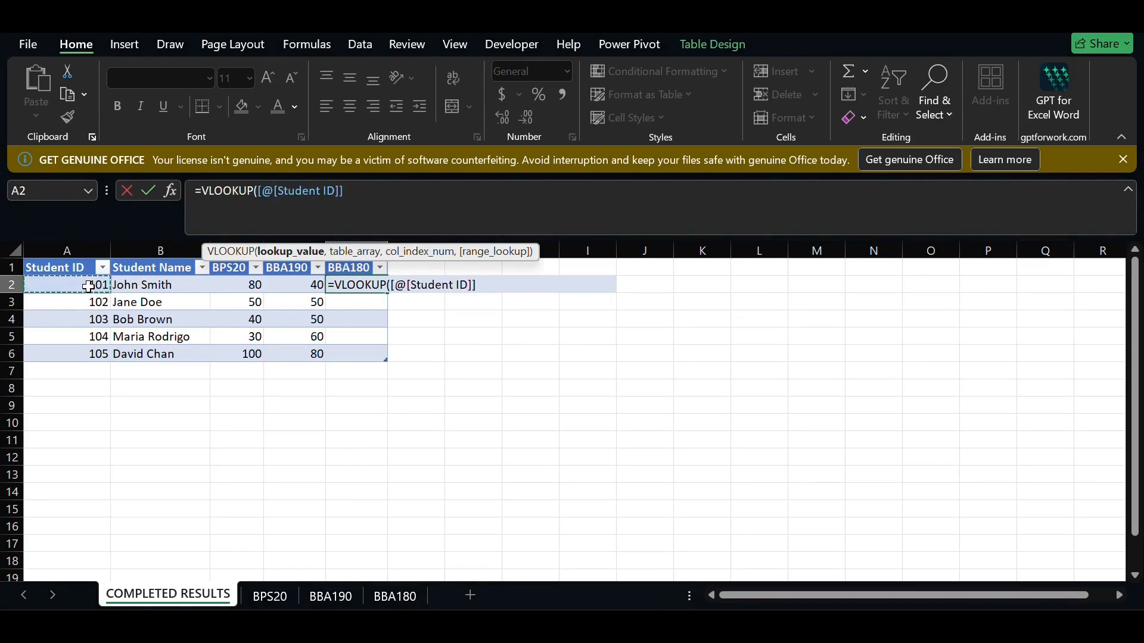
{"action": "type", "text": ","}
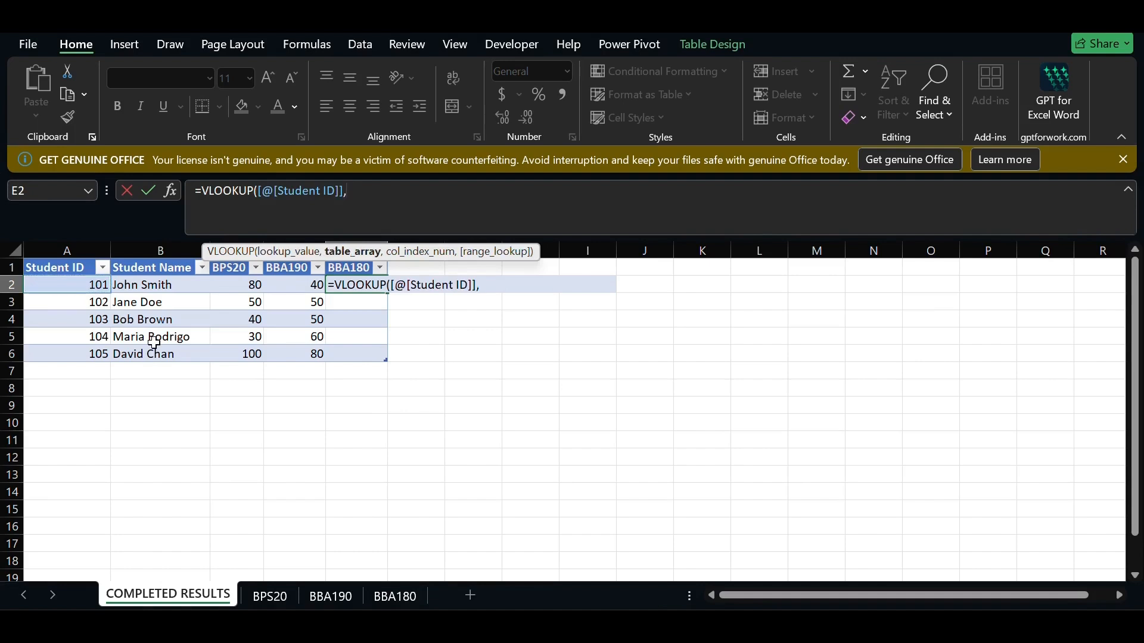
- Set the BBA180 formula's table array to the whole results table on the BBA180 sheet, A1:C6 including headers
{"action": "left_click", "coordinate": [390, 603]}
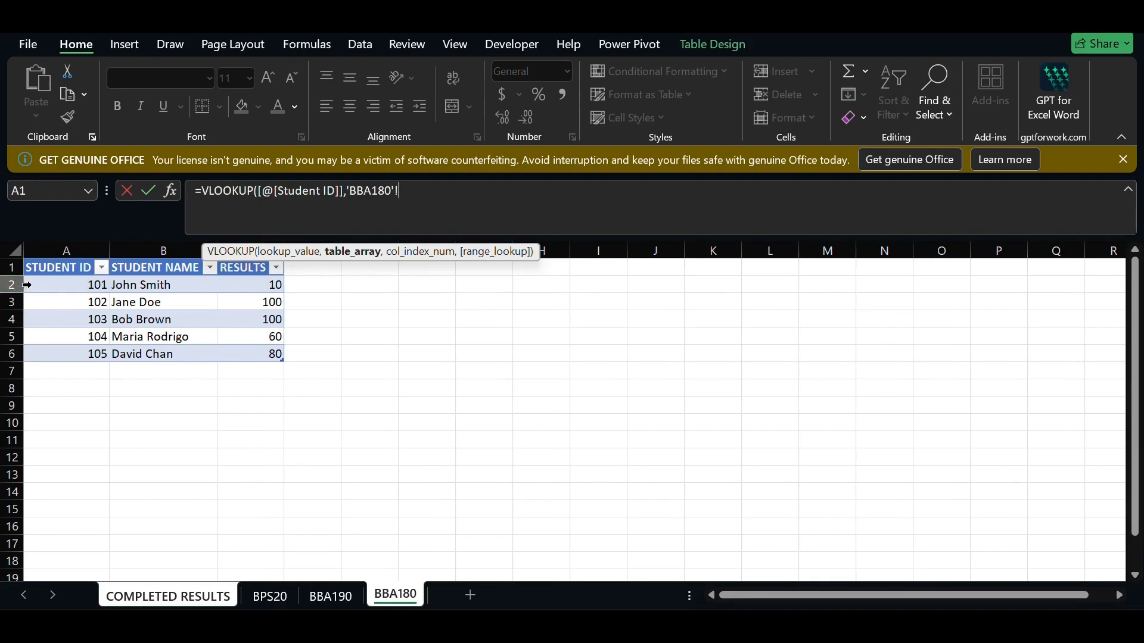
{"action": "left_click", "coordinate": [62, 269]}
{"action": "key", "text": "shift+Right"}
{"action": "key", "text": "shift+Right"}
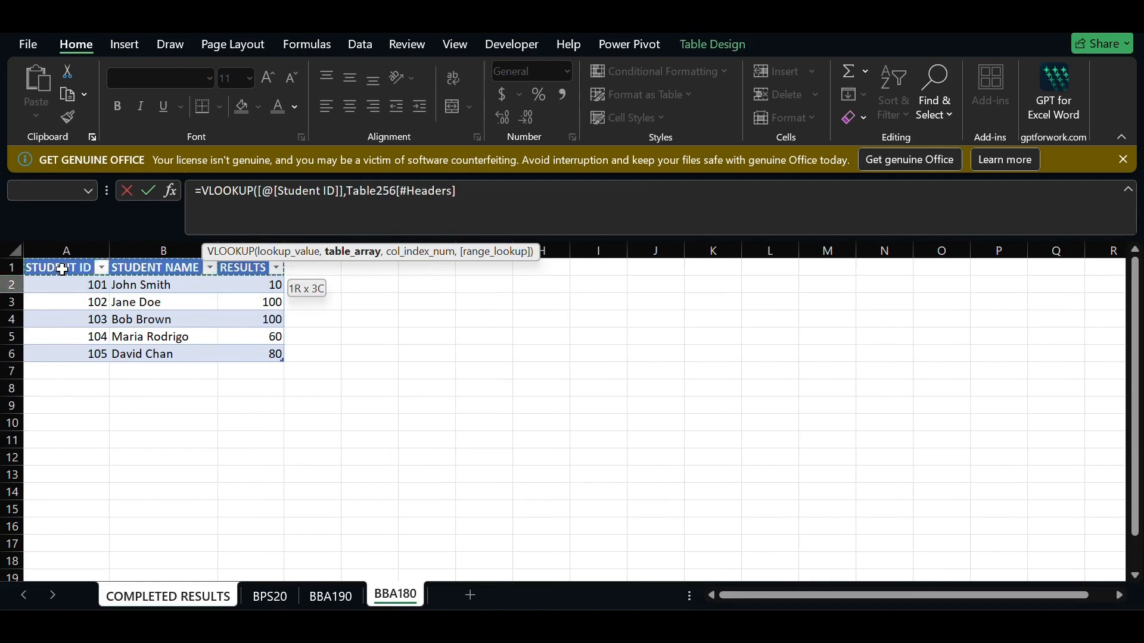
{"action": "key", "text": "shift+Down"}
{"action": "key", "text": "shift+Down"}
{"action": "key", "text": "shift+Down"}
{"action": "key", "text": "shift+Down"}
{"action": "key", "text": "shift+Down"}
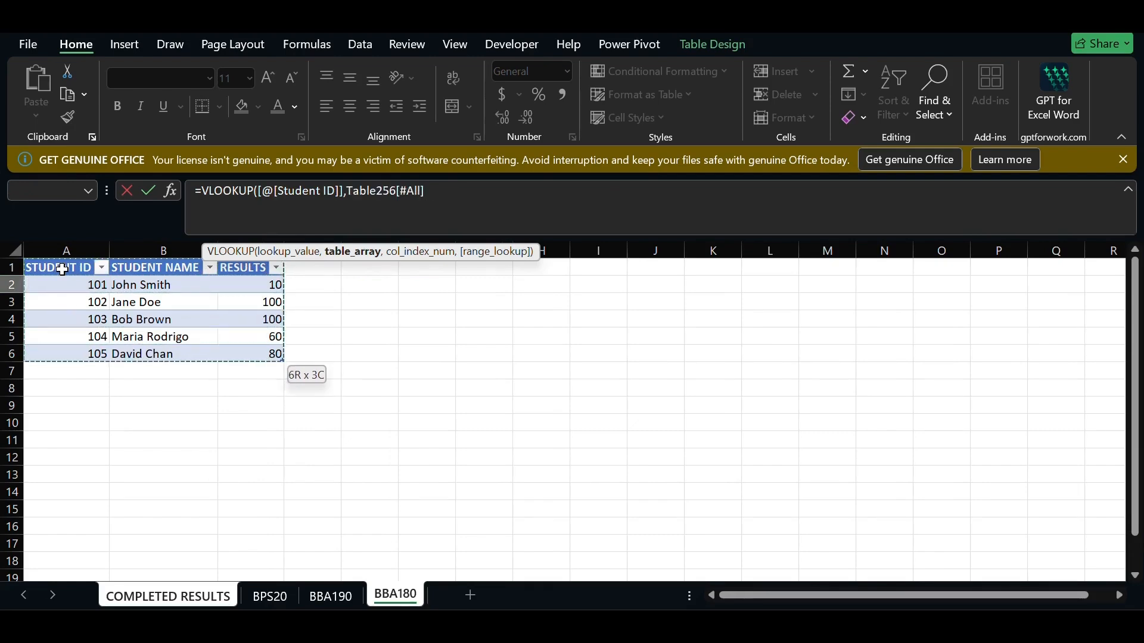
{"action": "type", "text": ","}
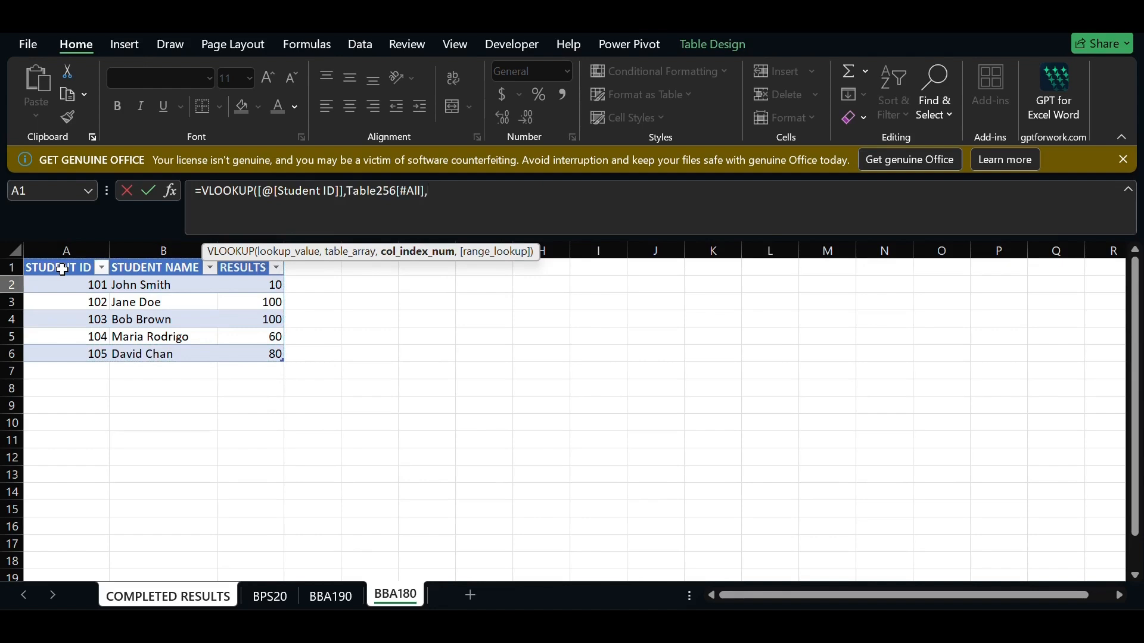
- Complete the BBA180 lookup with column index 3 and exact match FALSE, close the parenthesis, and enter the formula
{"action": "type", "text": "3,fa"}
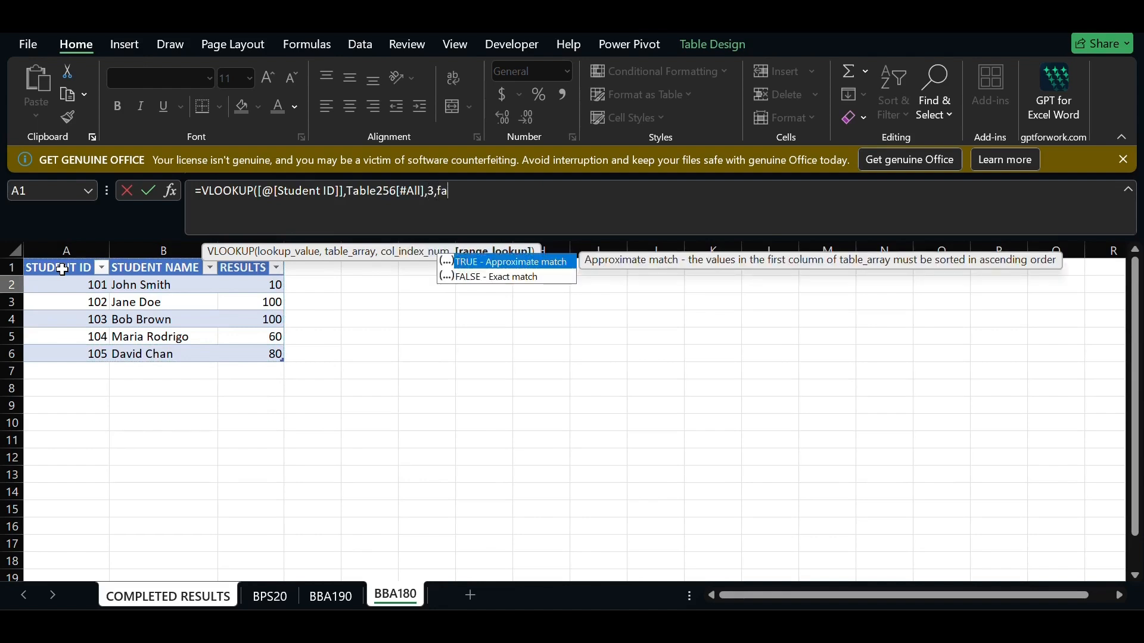
{"action": "key", "text": "Return"}
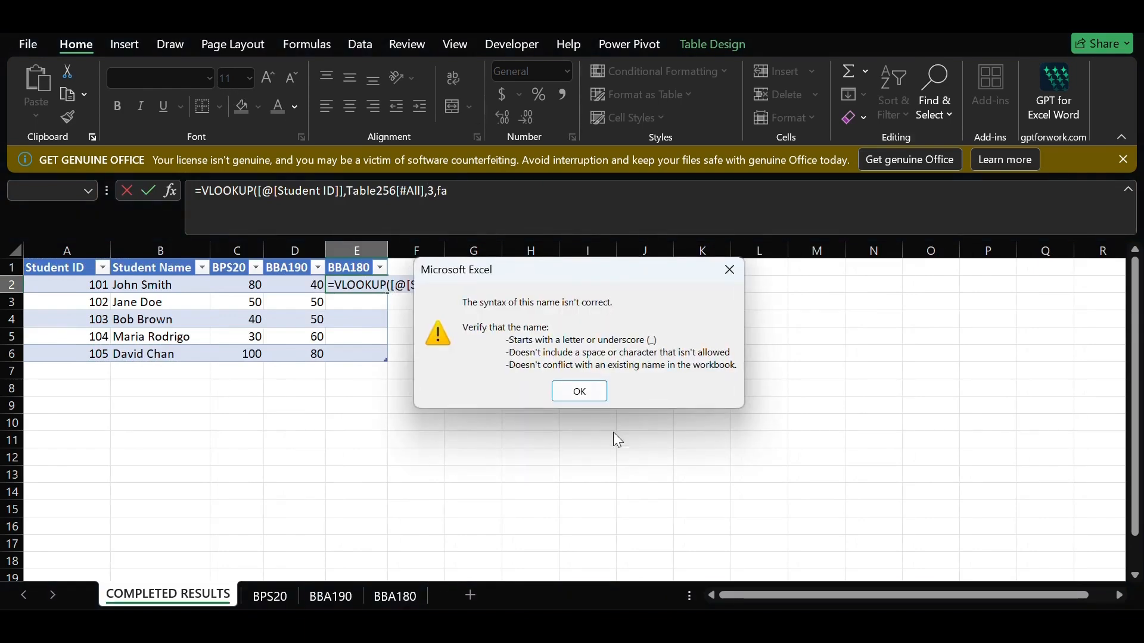
{"action": "left_click", "coordinate": [565, 390]}
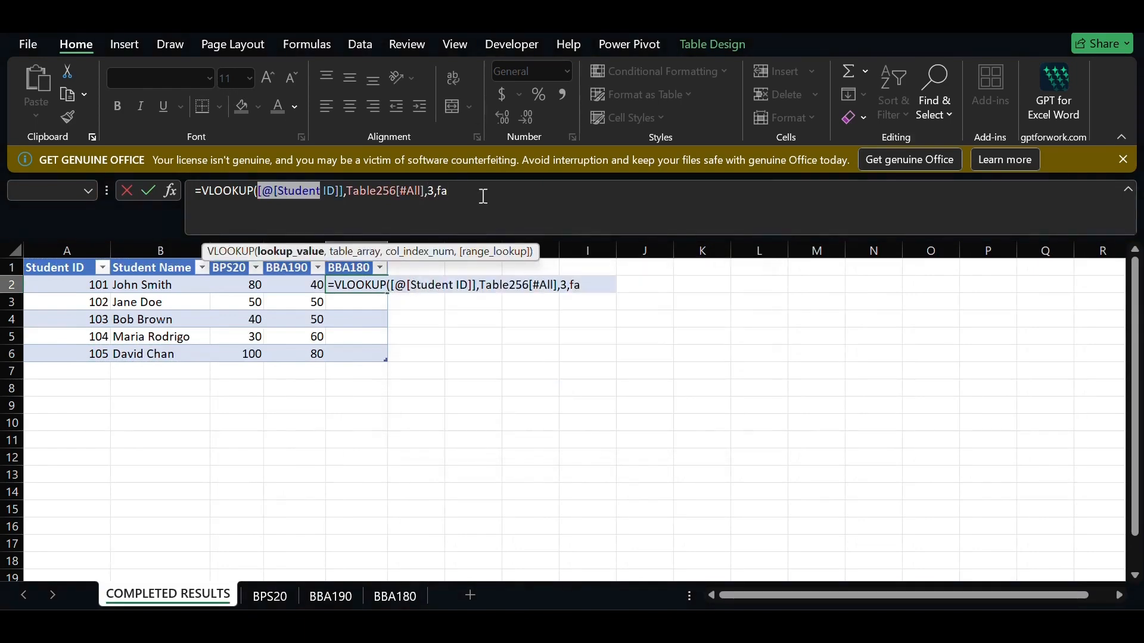
{"action": "left_click", "coordinate": [454, 184]}
{"action": "key", "text": "BackSpace"}
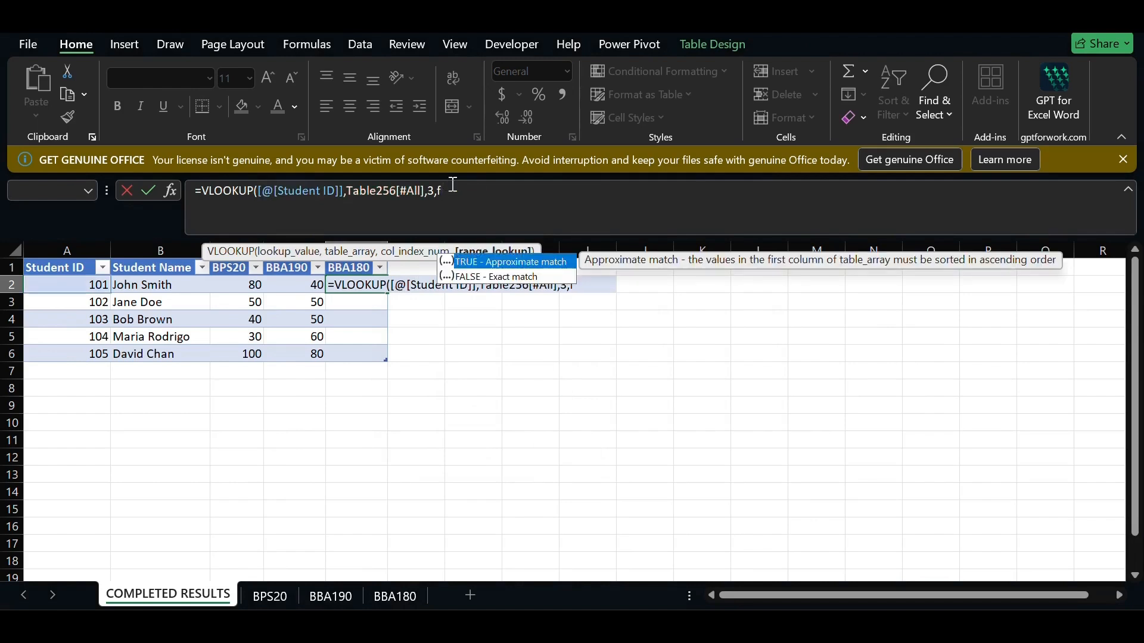
{"action": "double_click", "coordinate": [515, 277]}
{"action": "type", "text": ")"}
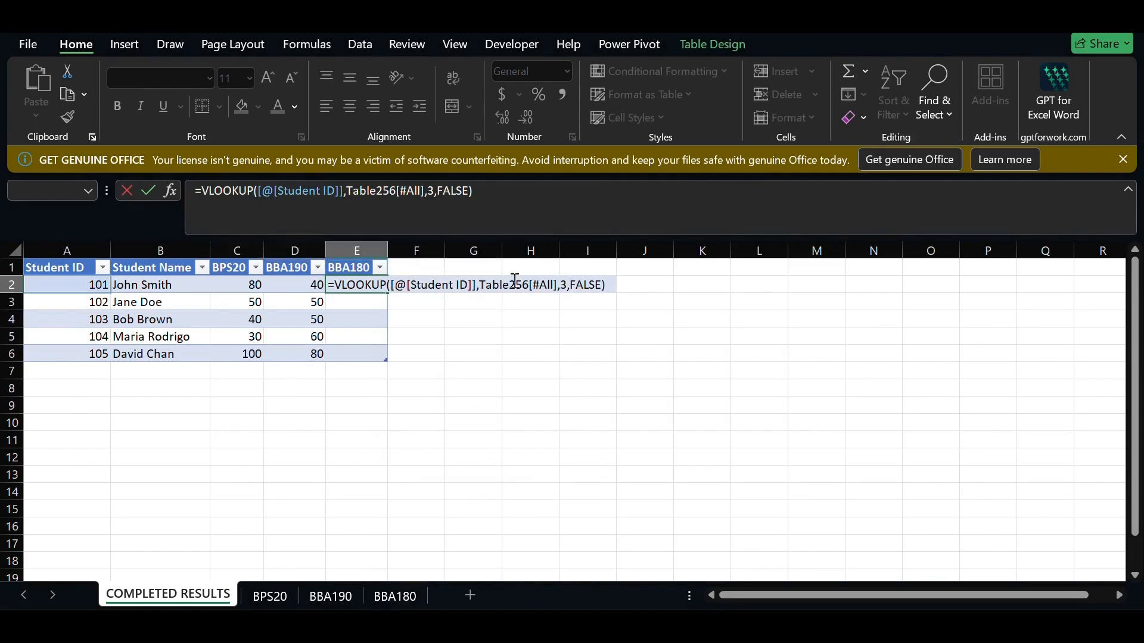
{"action": "key", "text": "Return"}
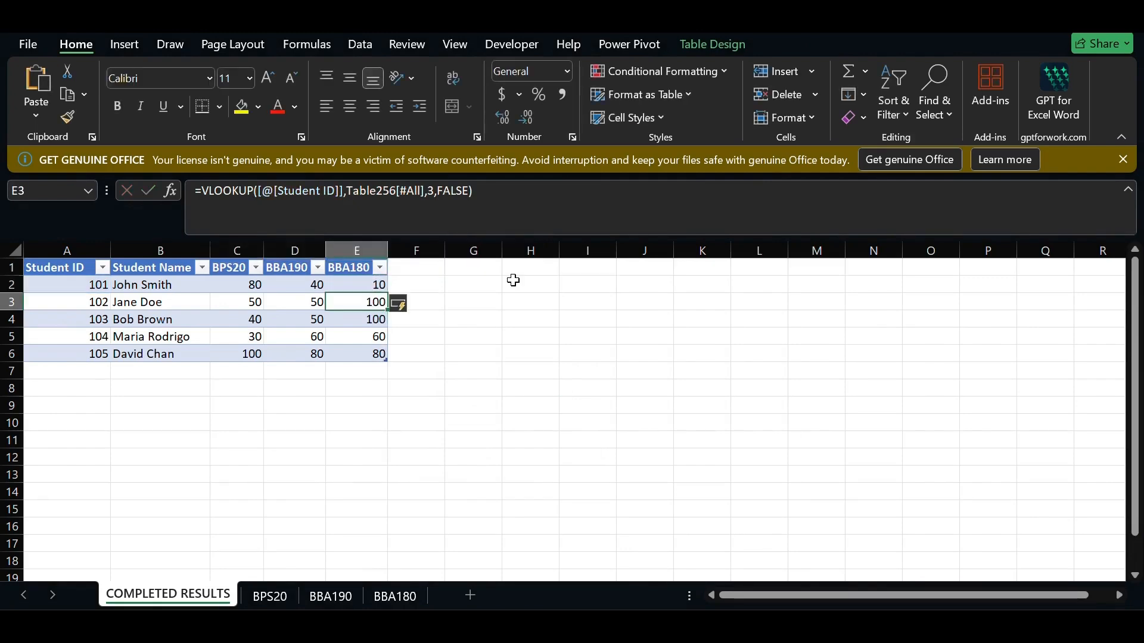